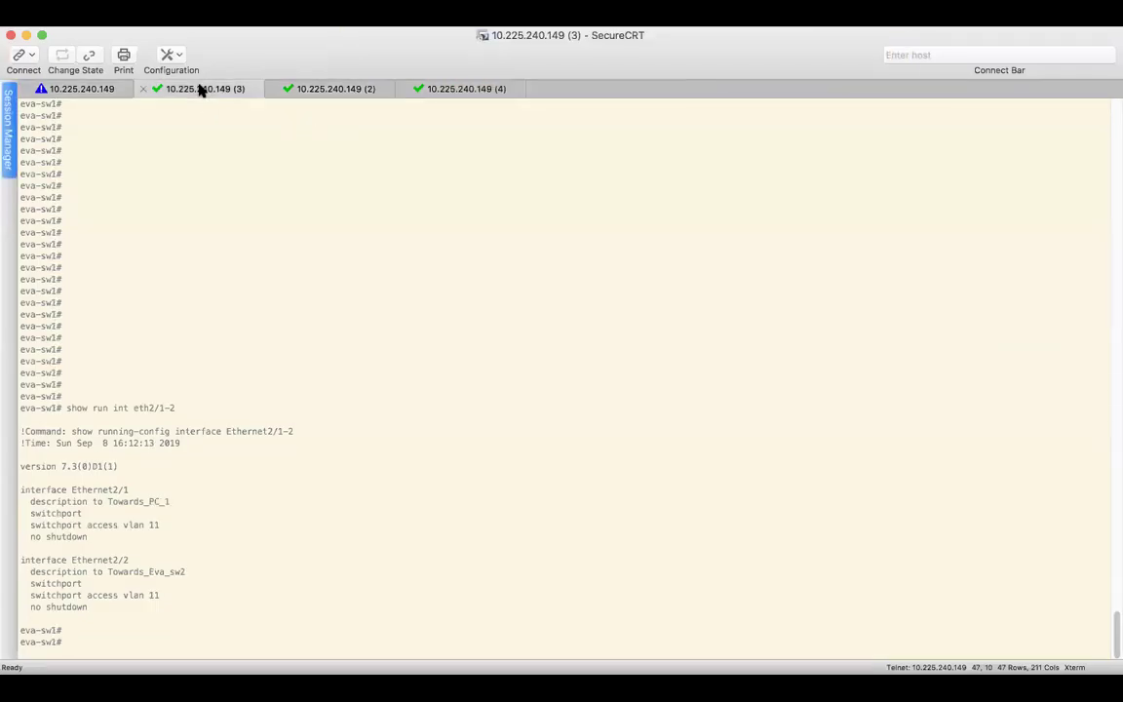
Step: Refresh the prompt and switch to the eva-sw2 session showing its Ethernet2/1-2 config
{"action": "key", "text": "Return"}
{"action": "key", "text": "Return"}
{"action": "key", "text": "Return"}
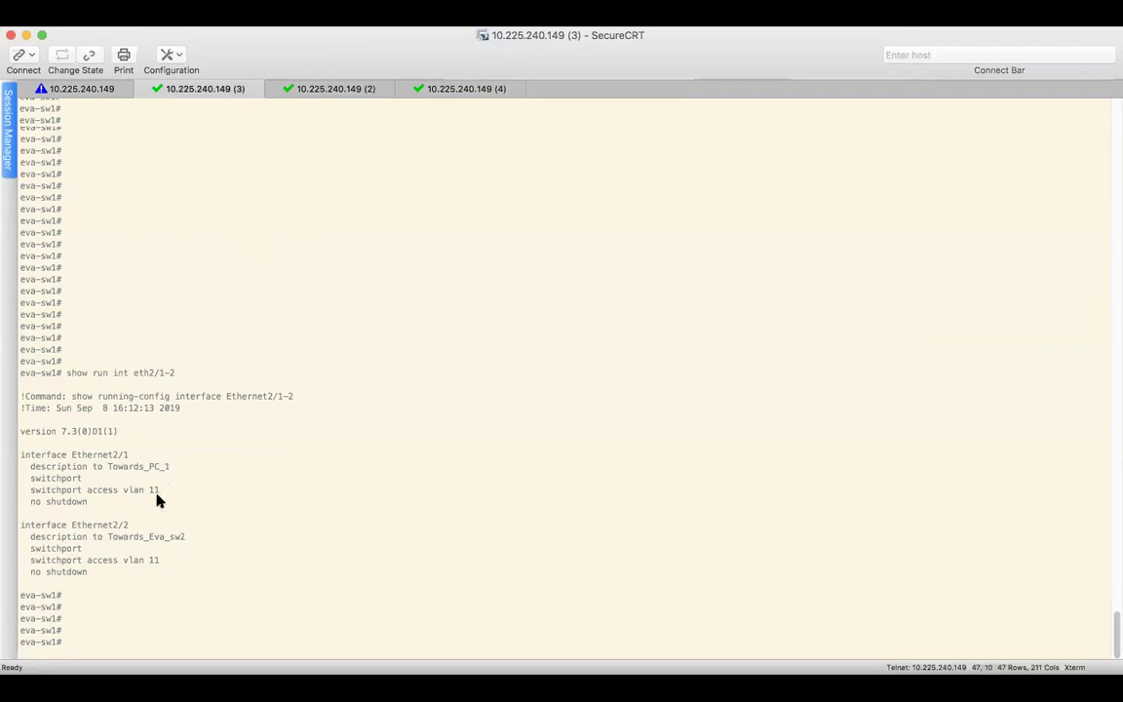
{"action": "left_click", "coordinate": [334, 88]}
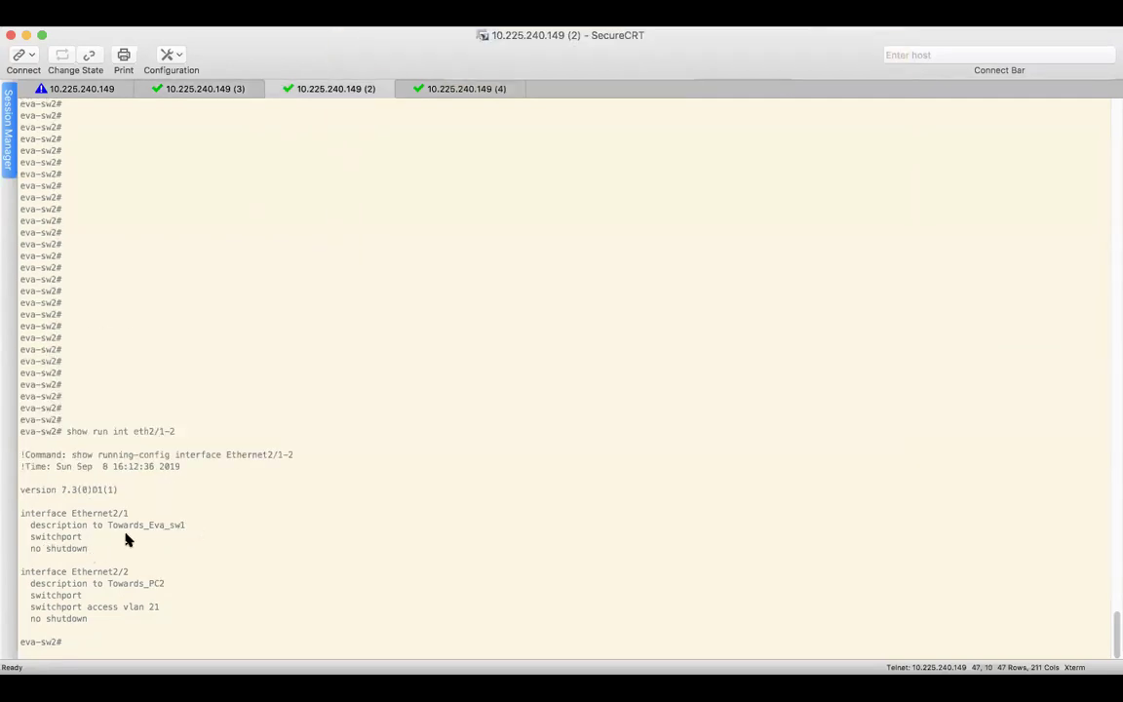
Step: On eva-sw2, enter config mode and set Ethernet2/1 to access mode in VLAN 21
{"action": "type", "text": "config t"}
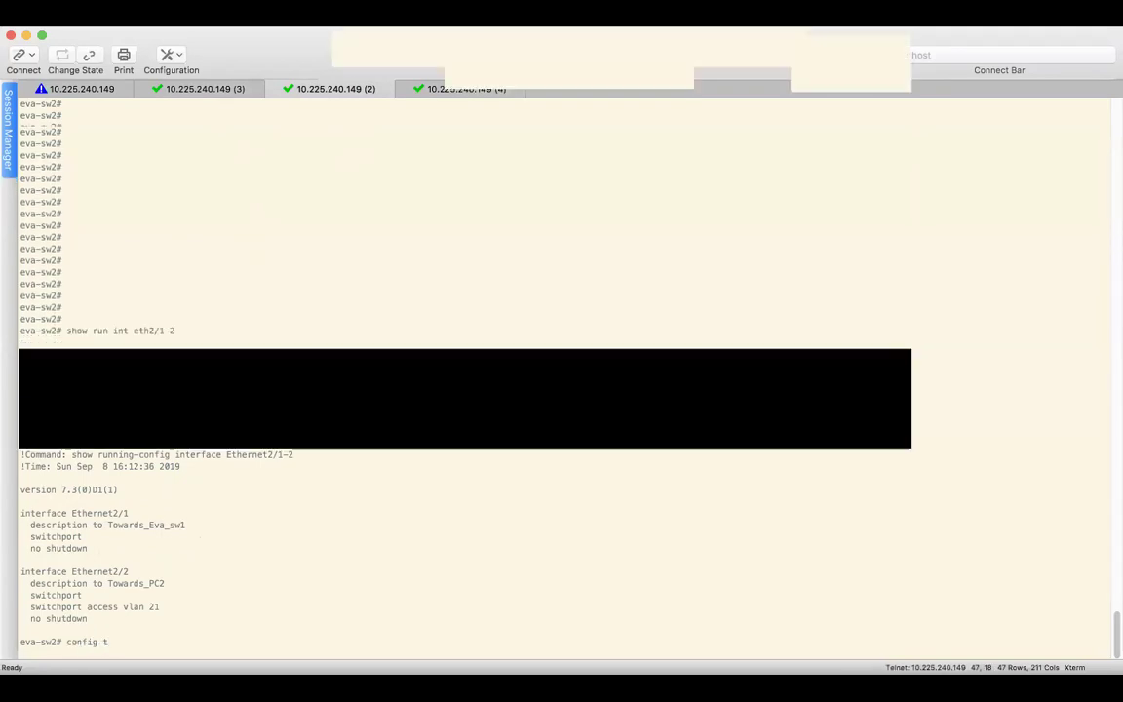
{"action": "key", "text": "Return"}
{"action": "type", "text": "int eth2/1"}
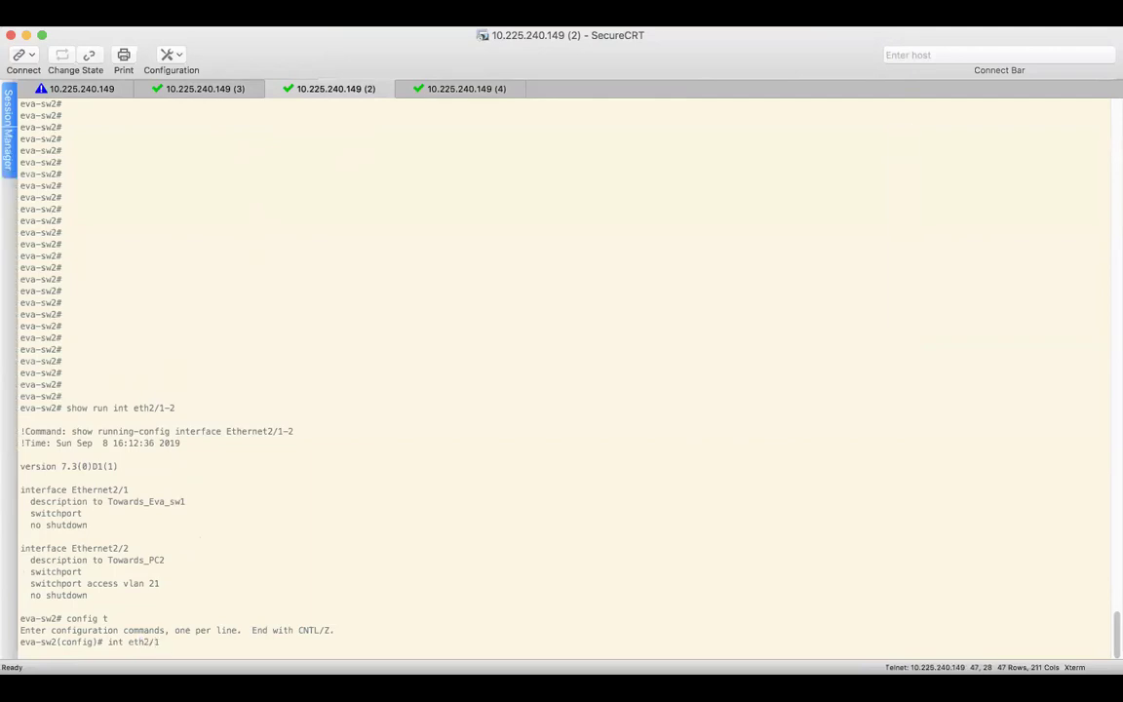
{"action": "key", "text": "Return"}
{"action": "type", "text": "swi"}
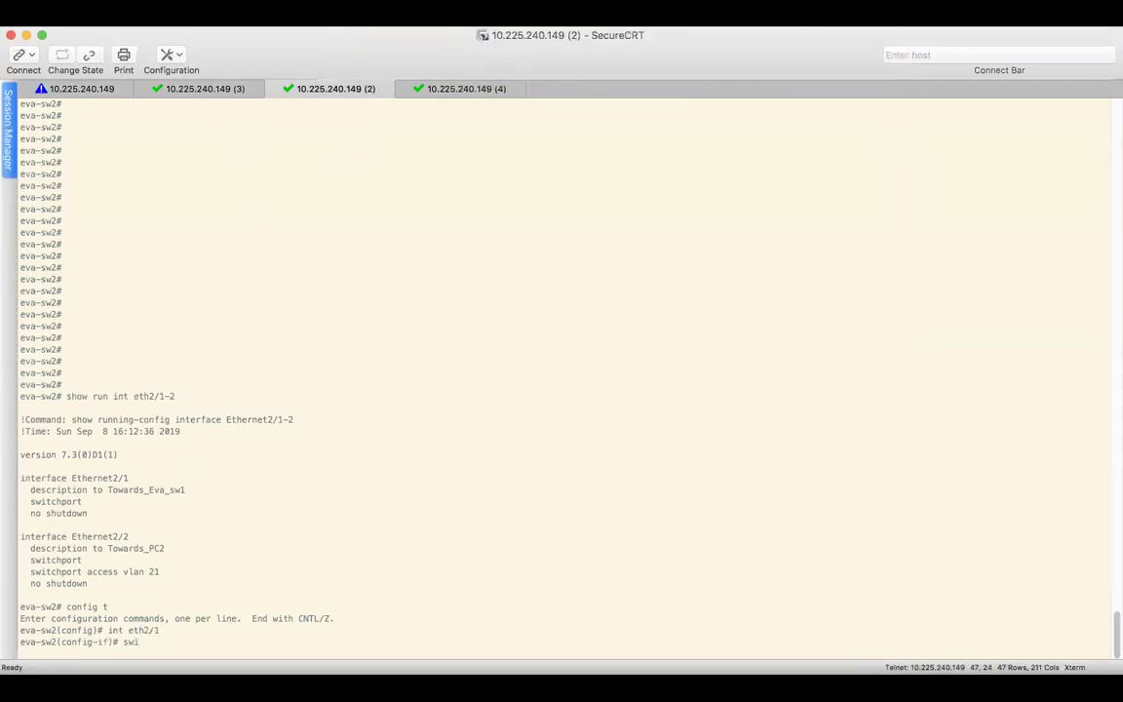
{"action": "type", "text": "tchport mod acc"}
{"action": "key", "text": "Return"}
{"action": "type", "text": "sw"}
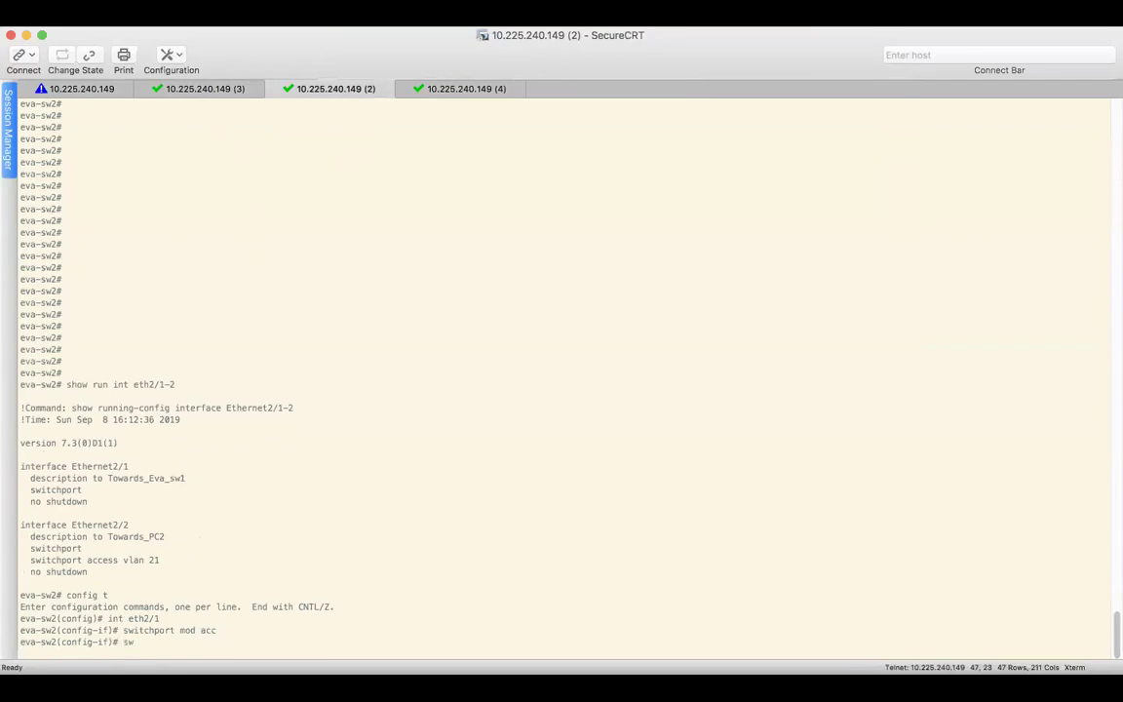
{"action": "type", "text": "i acc"}
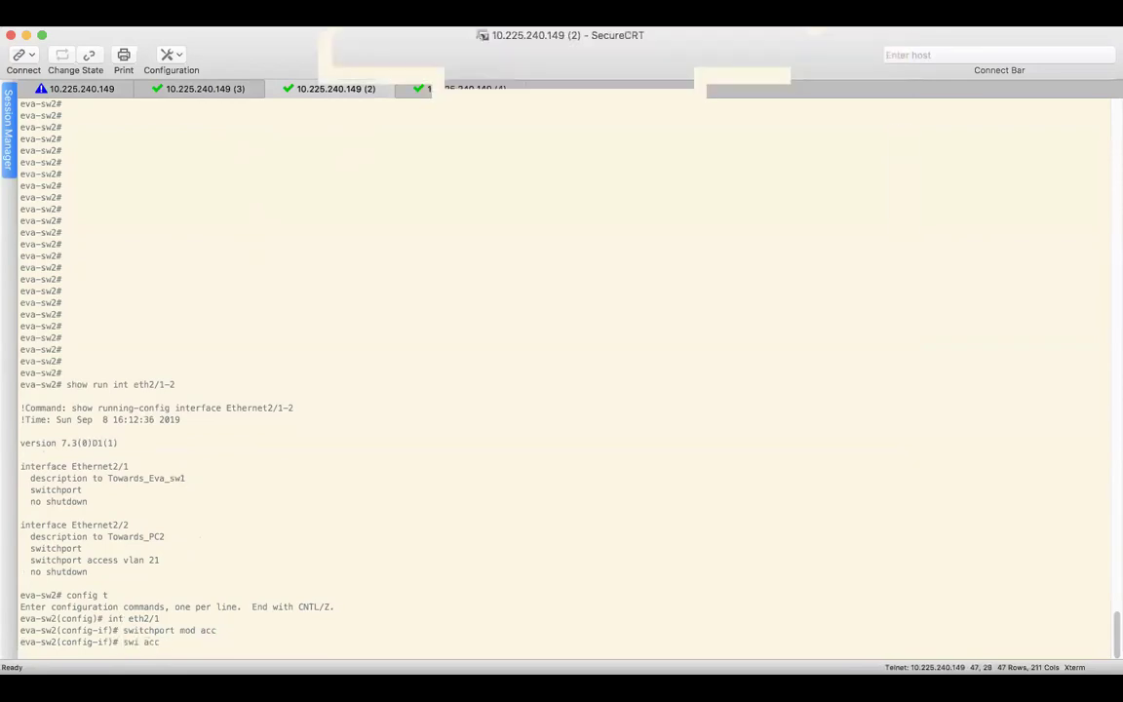
{"action": "type", "text": " vlan 21"}
{"action": "key", "text": "Return"}
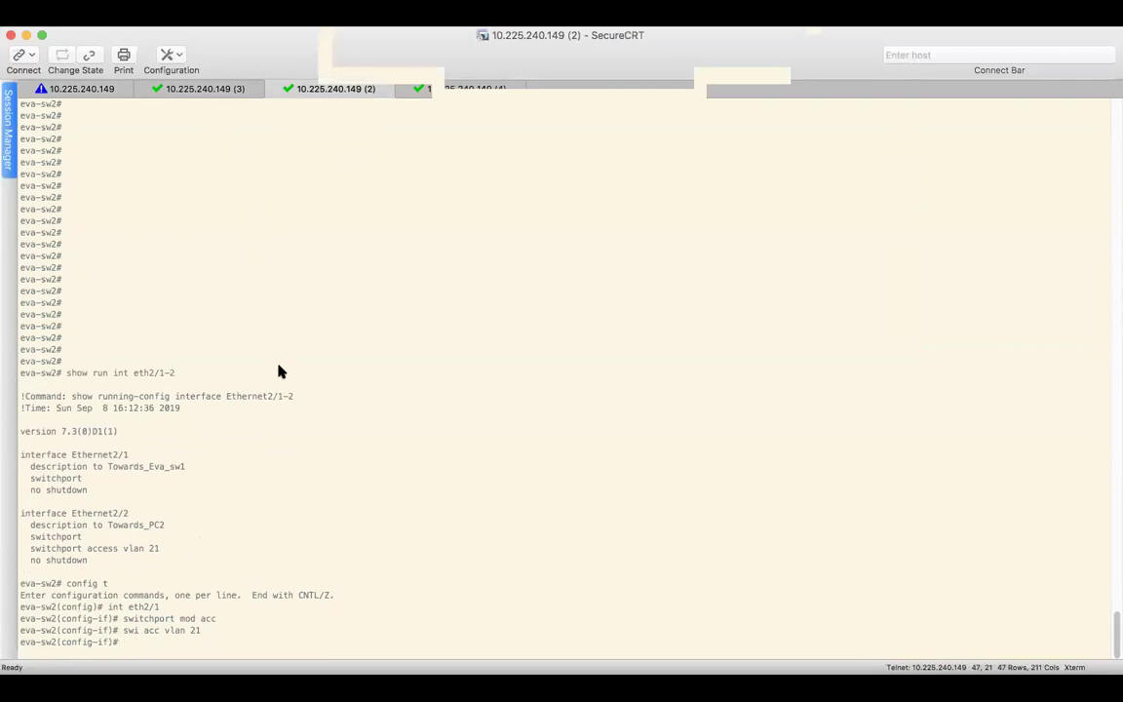
Step: Cycle through the session tabs, checking PC-1's ping, and end on the eva-sw1 session
{"action": "left_click", "coordinate": [215, 95]}
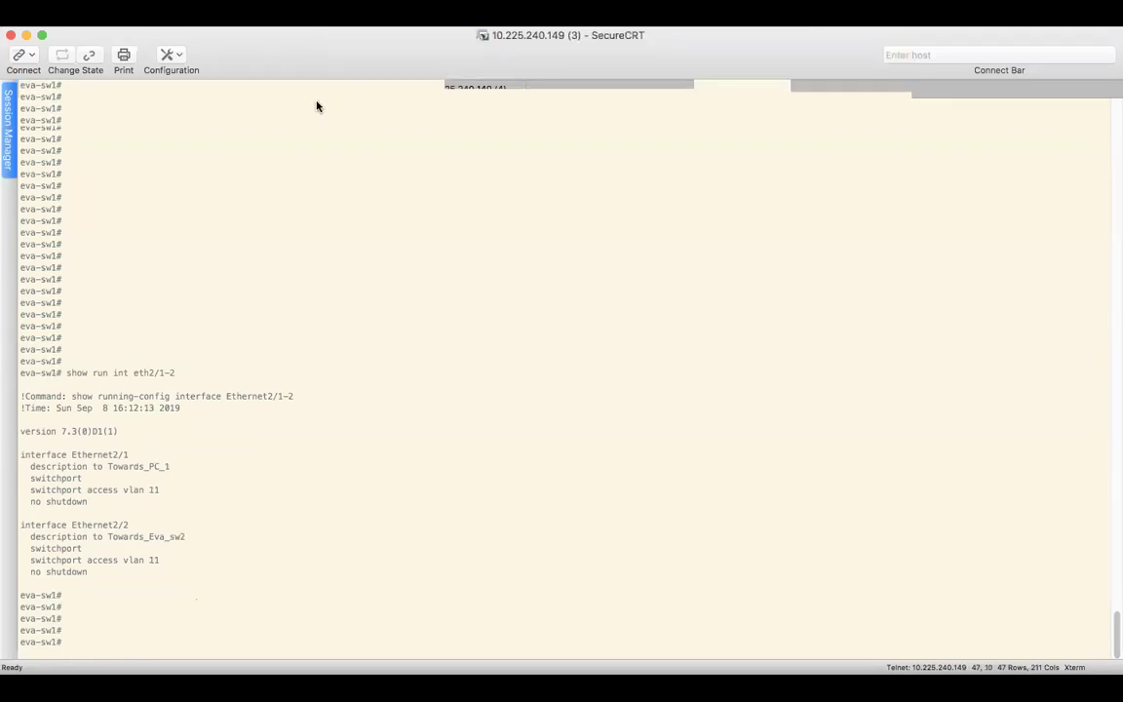
{"action": "left_click", "coordinate": [316, 91]}
{"action": "left_click", "coordinate": [190, 91]}
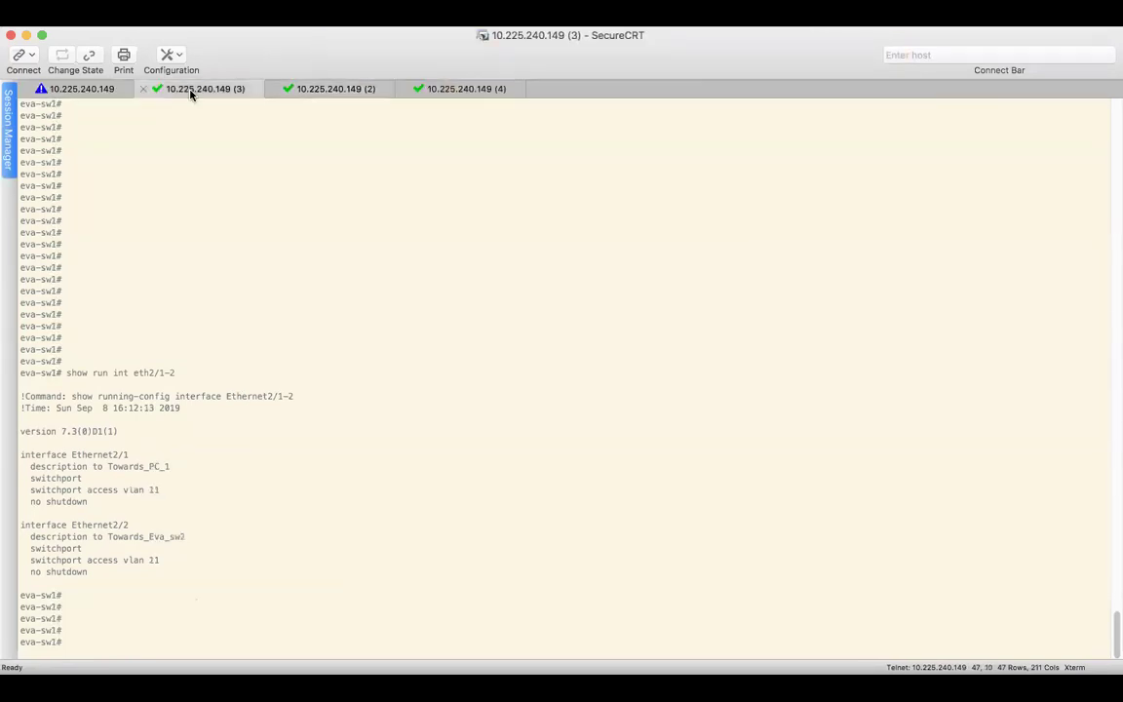
{"action": "left_click", "coordinate": [72, 90]}
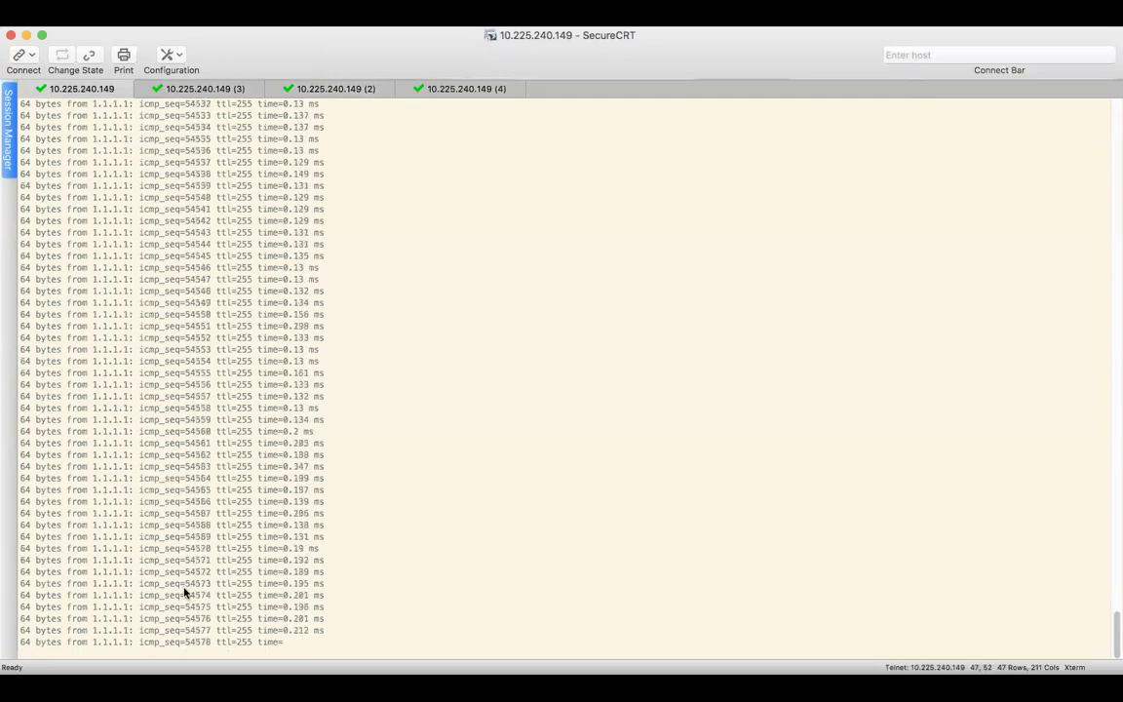
{"action": "left_click", "coordinate": [189, 91]}
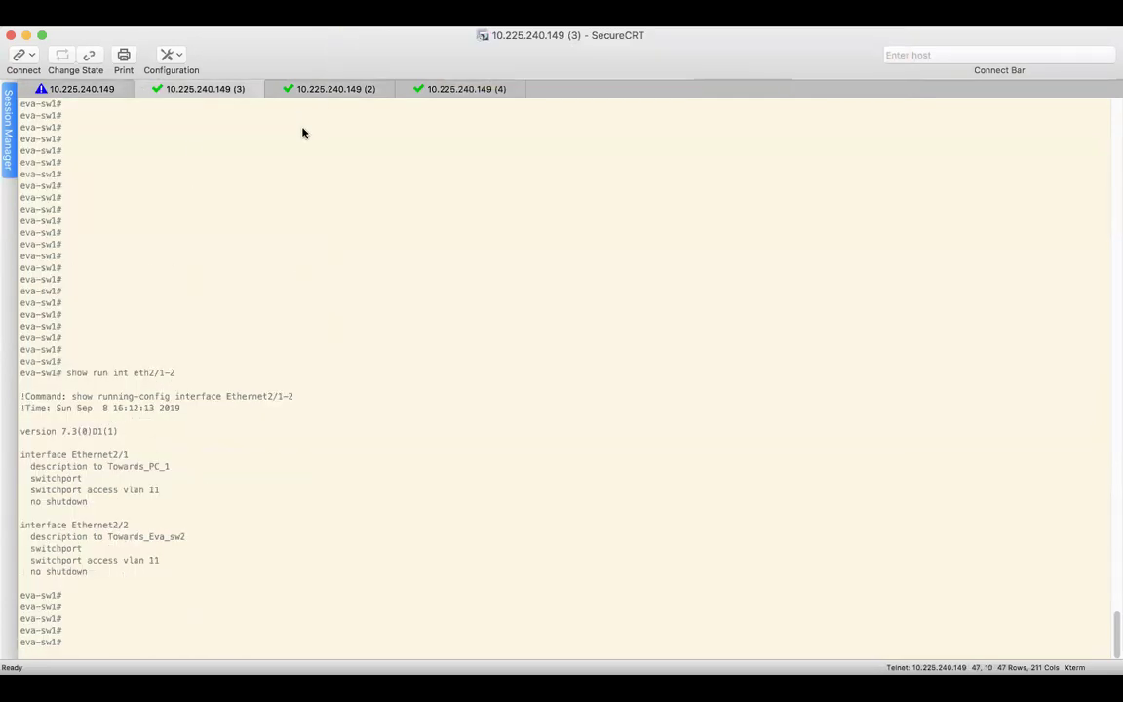
{"action": "left_click", "coordinate": [329, 91]}
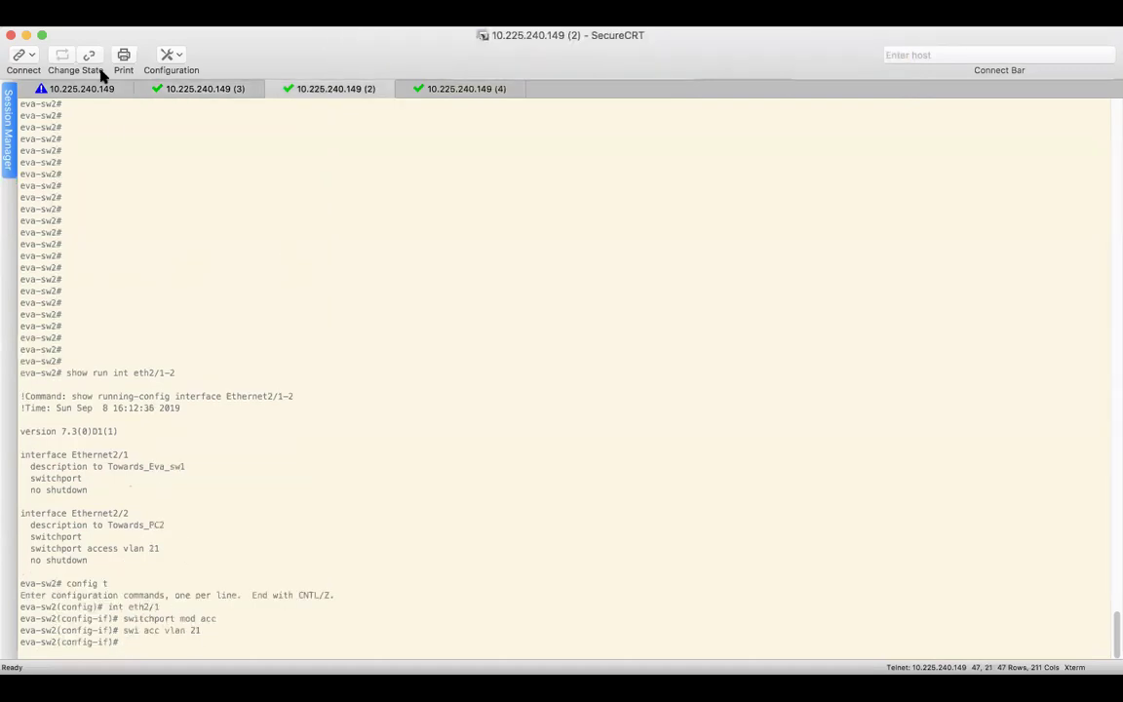
{"action": "left_click", "coordinate": [205, 89]}
Step: On eva-sw1, enter config mode, set Ethernet2/2 to trunk mode, and check the PC's ping
{"action": "type", "text": "config t"}
{"action": "key", "text": "Return"}
{"action": "type", "text": "int "}
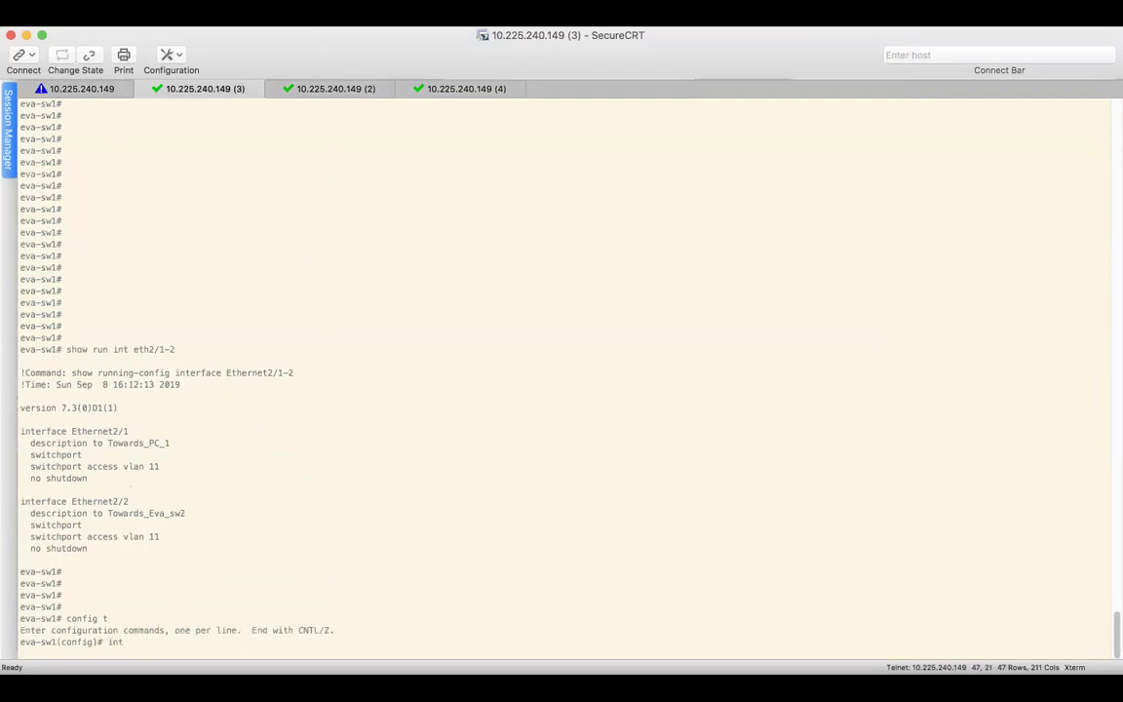
{"action": "type", "text": "eth2/1"}
{"action": "key", "text": "BackSpace"}
{"action": "type", "text": "2"}
{"action": "key", "text": "Return"}
{"action": "type", "text": "sw"}
{"action": "type", "text": "itchport m"}
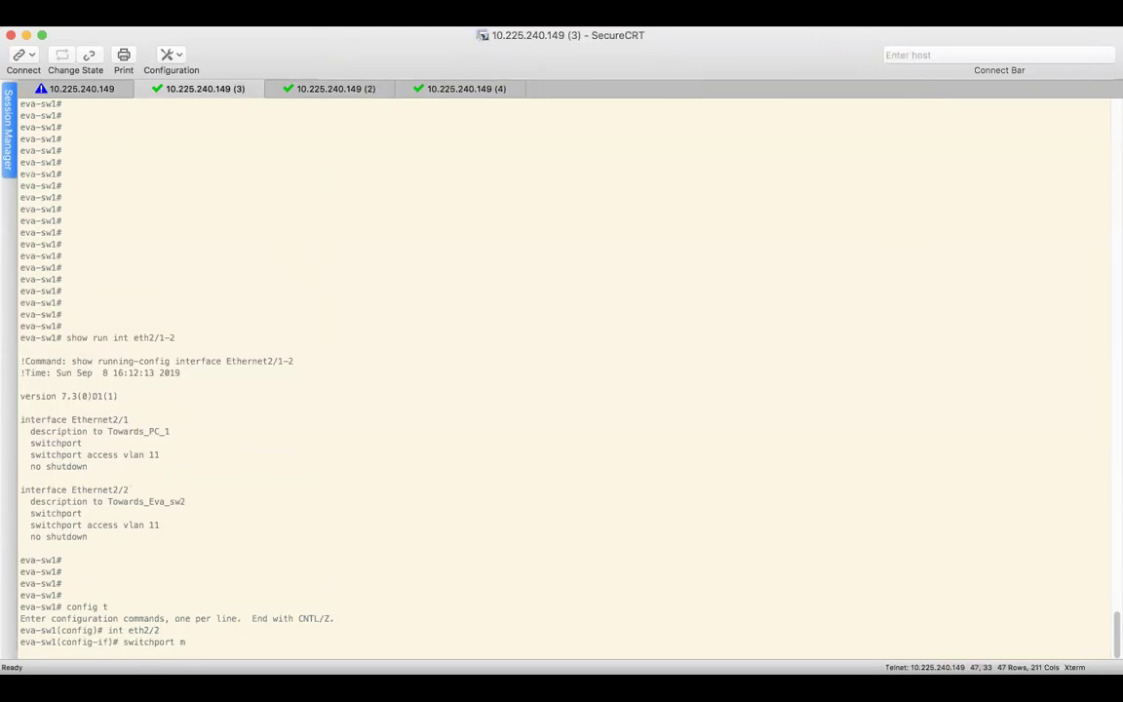
{"action": "type", "text": "ode trunk"}
{"action": "key", "text": "Return"}
{"action": "left_click", "coordinate": [102, 88]}
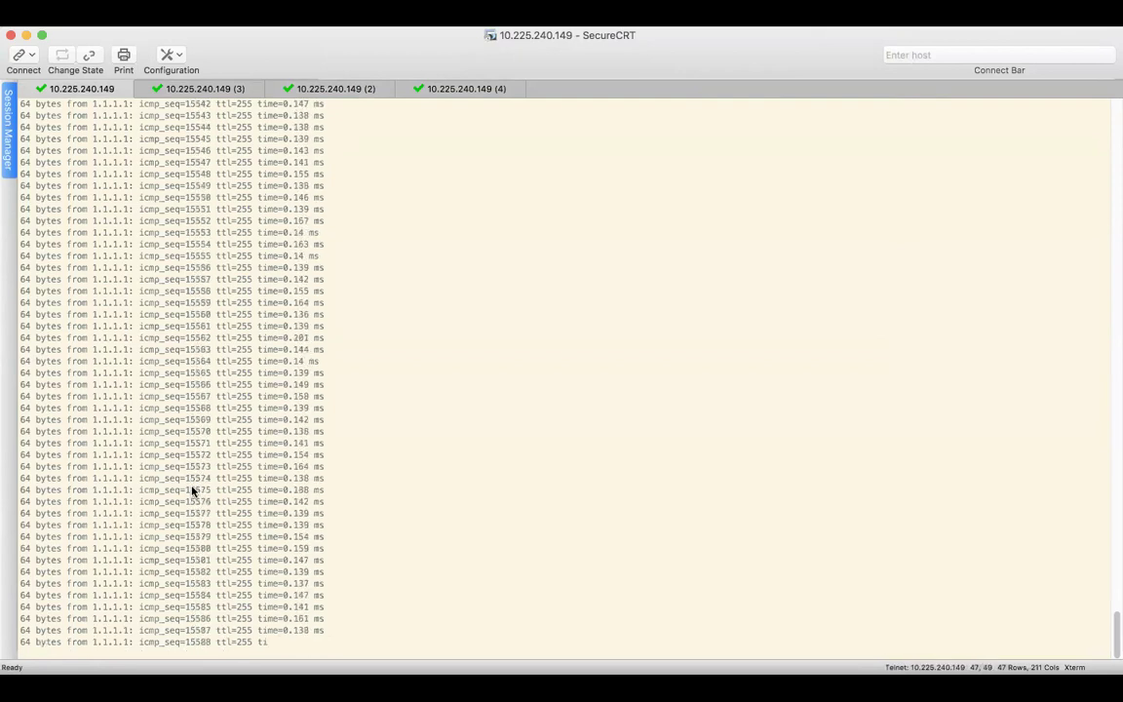
Step: Stop PC-1's ping to 1.1.1.1 and edit the recalled command to ping 1.1.1.2 continuously
{"action": "key", "text": "ctrl+c"}
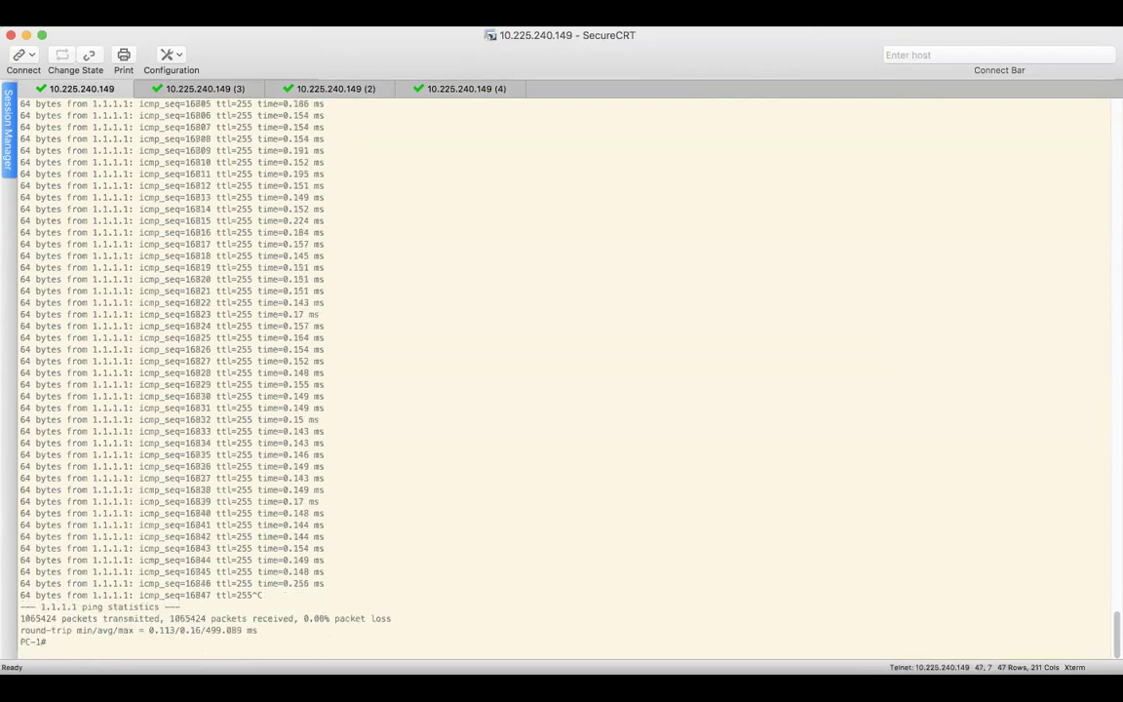
{"action": "key", "text": "Up"}
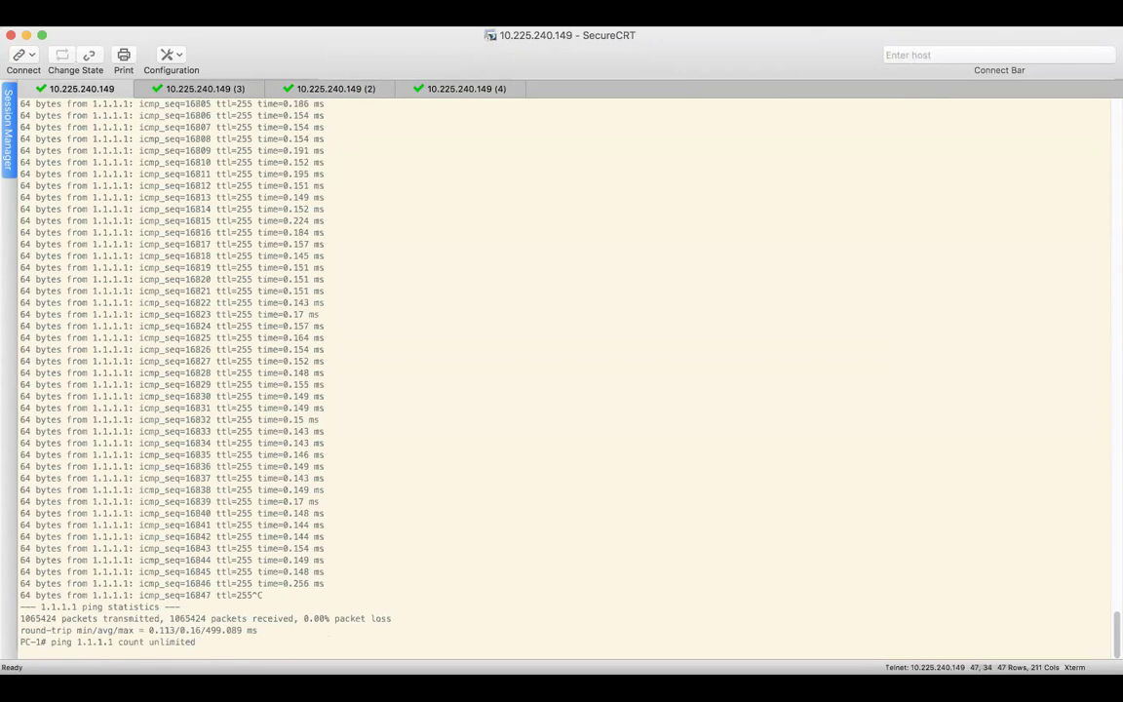
{"action": "key", "text": "Left"}
{"action": "key", "text": "Left"}
{"action": "key", "text": "Left"}
{"action": "key", "text": "Left"}
{"action": "key", "text": "Left"}
{"action": "key", "text": "Left"}
{"action": "key", "text": "Left"}
{"action": "key", "text": "Left"}
{"action": "key", "text": "Left"}
{"action": "key", "text": "Left"}
{"action": "key", "text": "Left"}
{"action": "key", "text": "Left"}
{"action": "key", "text": "Left"}
{"action": "key", "text": "Left"}
{"action": "key", "text": "Left"}
{"action": "key", "text": "Left"}
{"action": "key", "text": "Delete"}
{"action": "type", "text": "."}
{"action": "key", "text": "BackSpace"}
{"action": "type", "text": "2"}
{"action": "key", "text": "Return"}
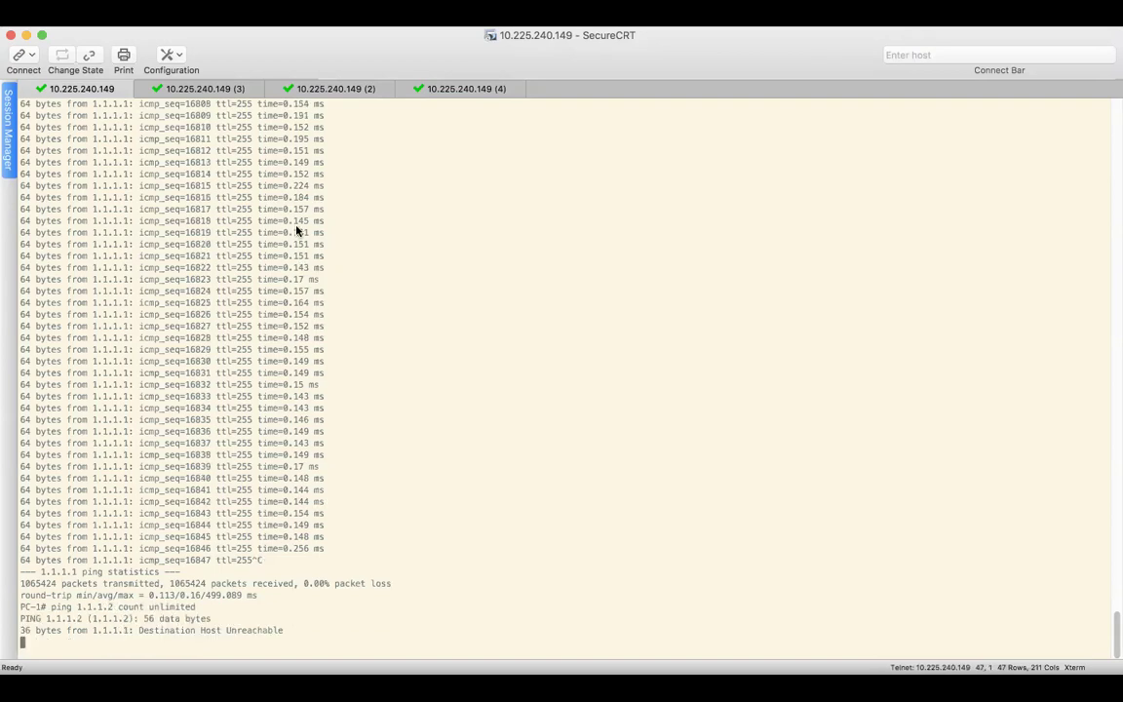
{"action": "left_click", "coordinate": [314, 87]}
Step: Set eva-sw1's Ethernet2/2 back to access VLAN 11 and confirm the 1.1.1.2 ping replies
{"action": "left_click", "coordinate": [194, 89]}
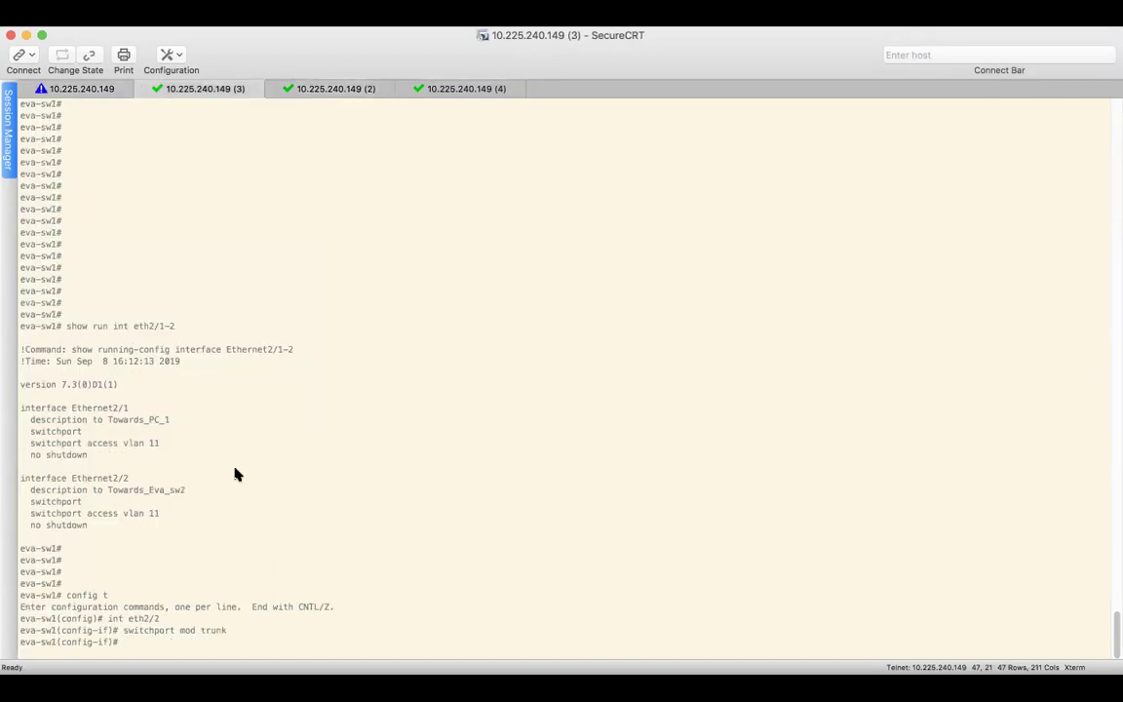
{"action": "type", "text": "switchport mod acc"}
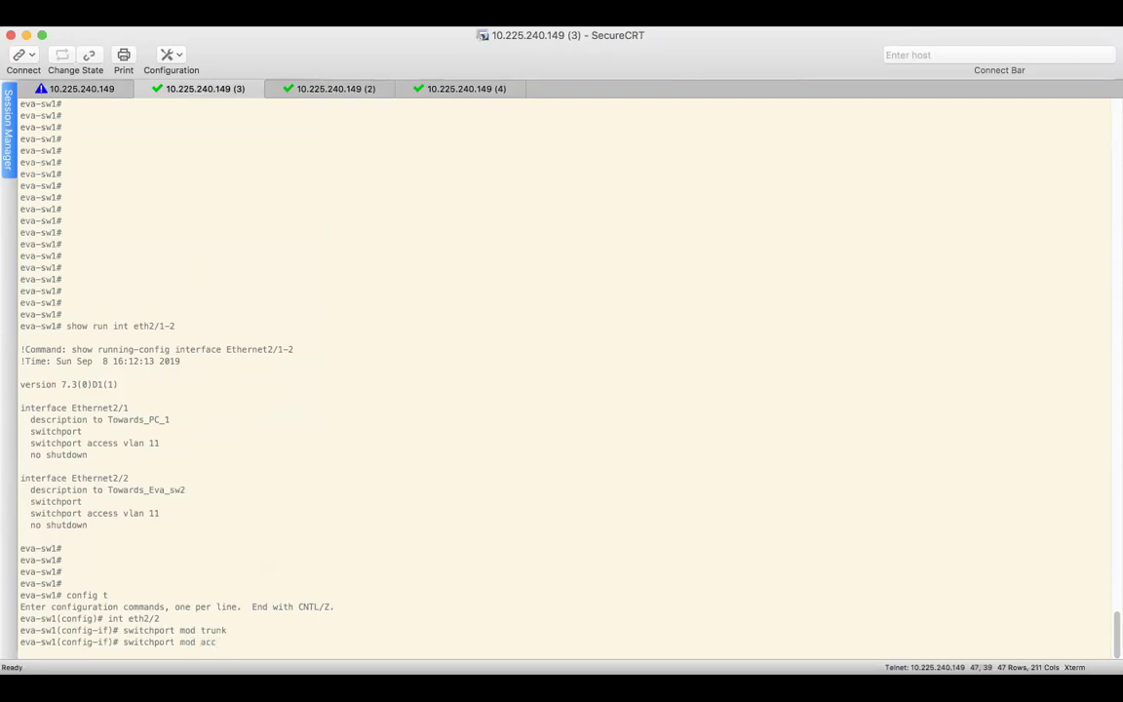
{"action": "key", "text": "Return"}
{"action": "type", "text": "swi"}
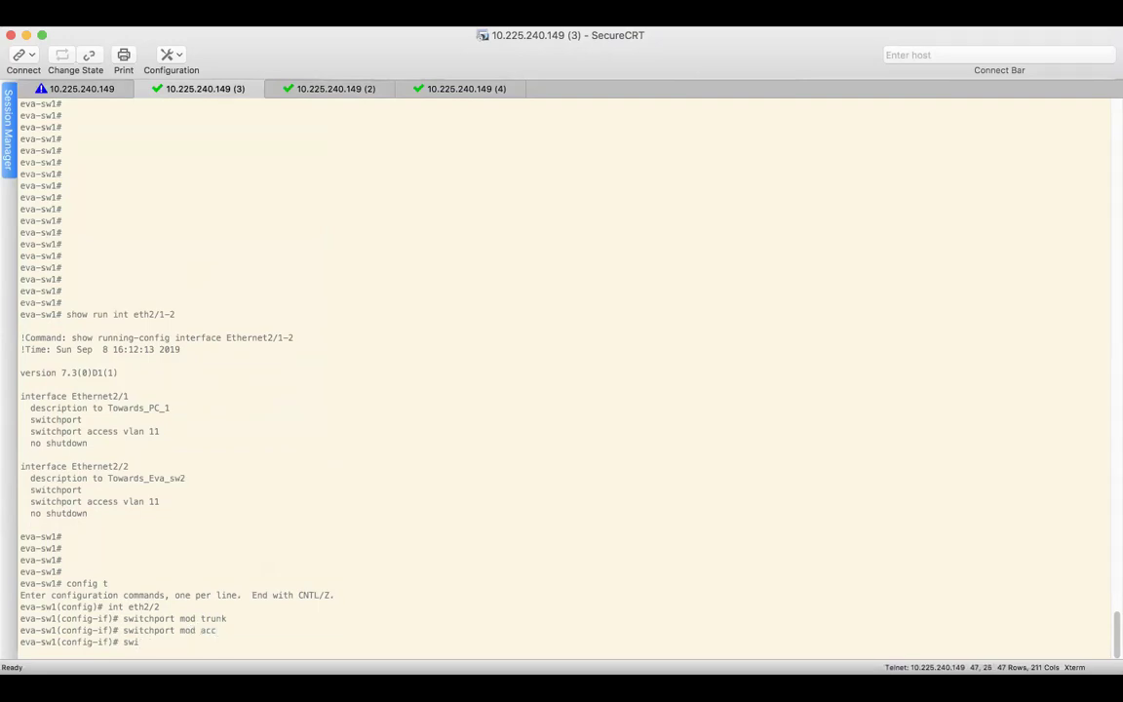
{"action": "type", "text": " acc vlan11"}
{"action": "key", "text": "Return"}
{"action": "left_click", "coordinate": [83, 89]}
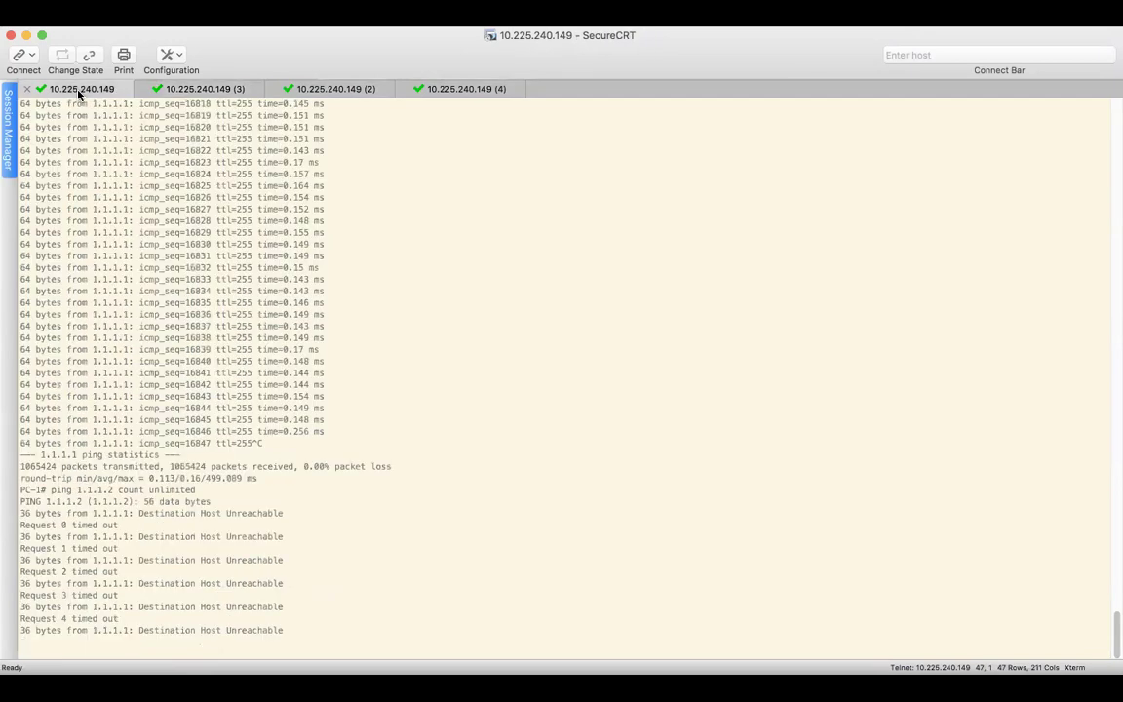
{"action": "left_click", "coordinate": [223, 93]}
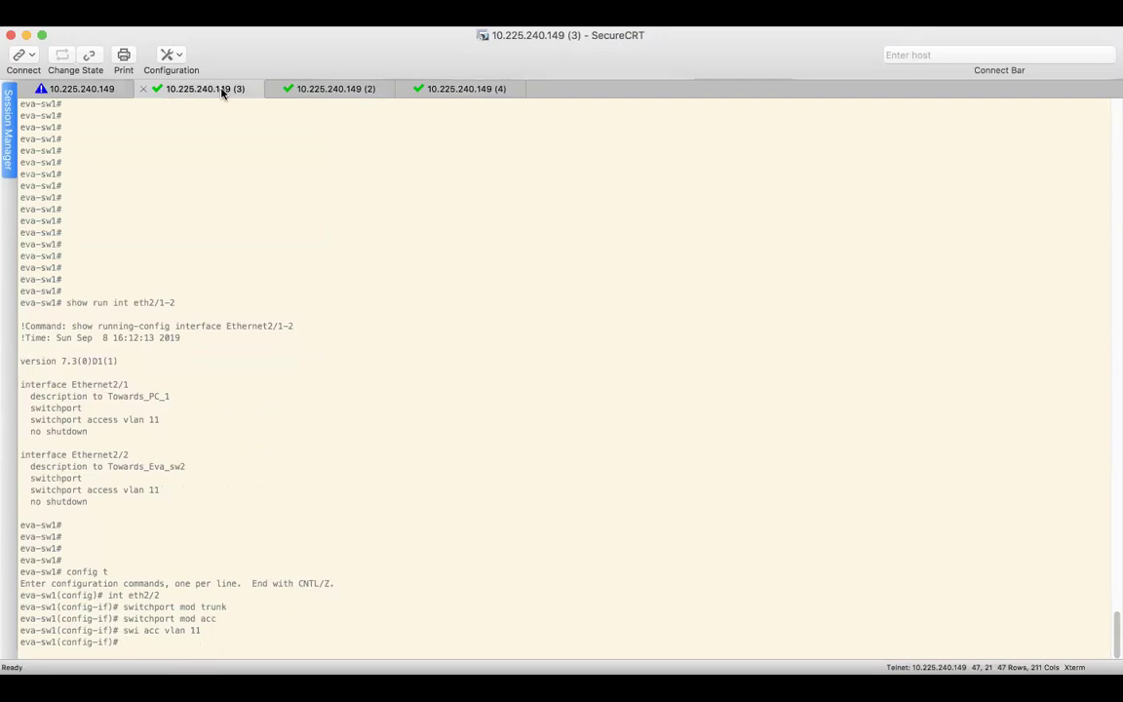
{"action": "left_click", "coordinate": [85, 93]}
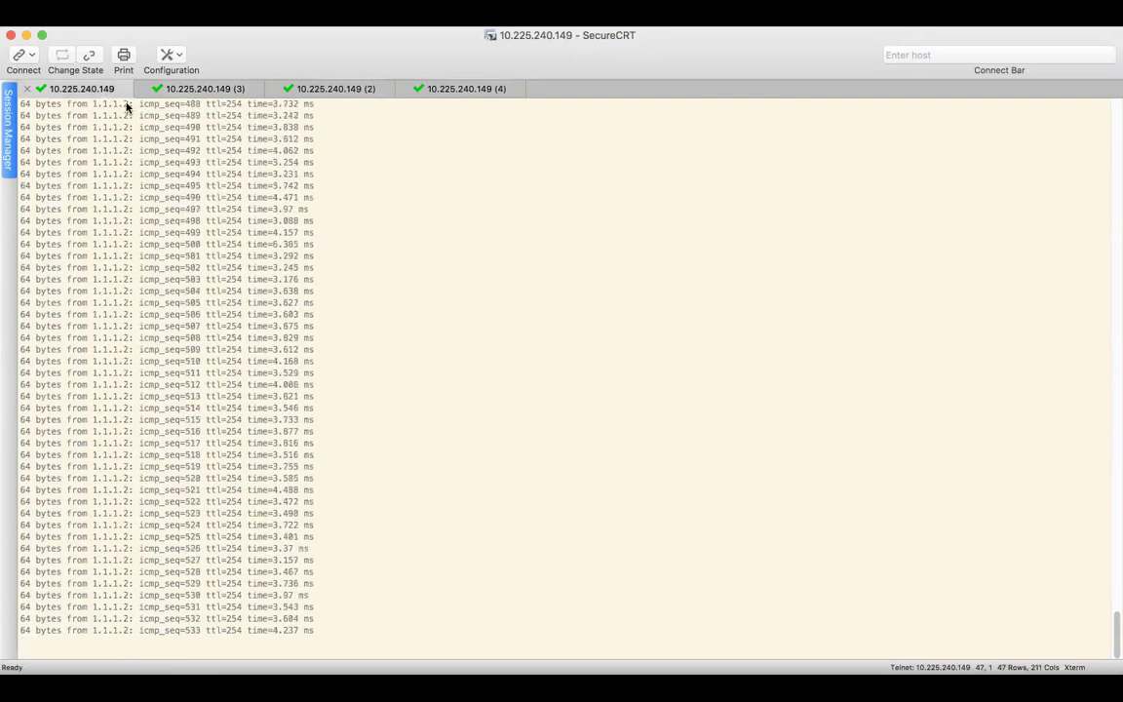
Step: Revert eva-sw1's Ethernet2/2 to trunk mode, check the ping, then go to eva-sw2
{"action": "left_click", "coordinate": [190, 92]}
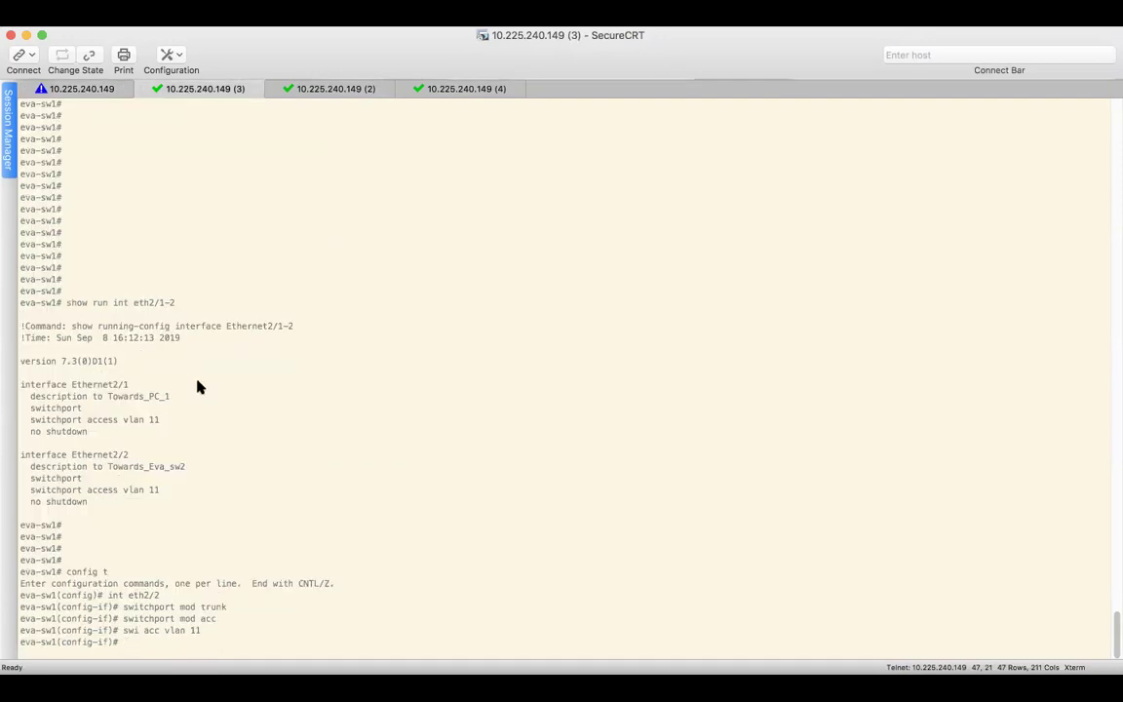
{"action": "type", "text": "switchport "}
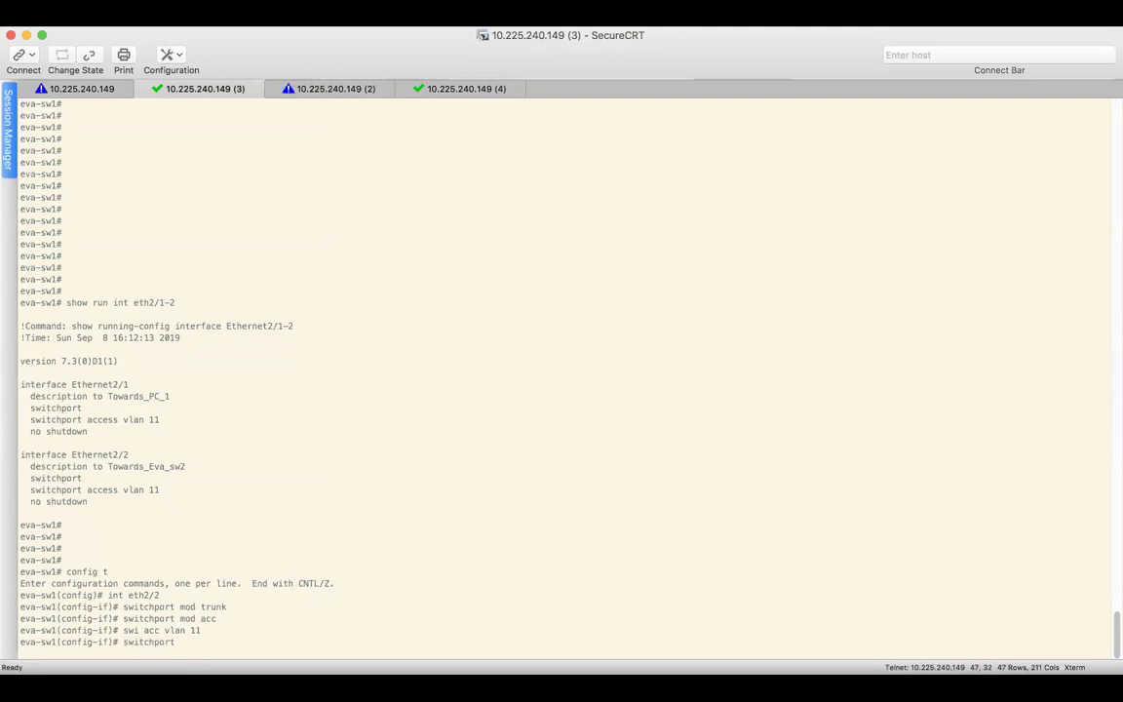
{"action": "type", "text": "mode trunk"}
{"action": "key", "text": "Return"}
{"action": "left_click", "coordinate": [100, 89]}
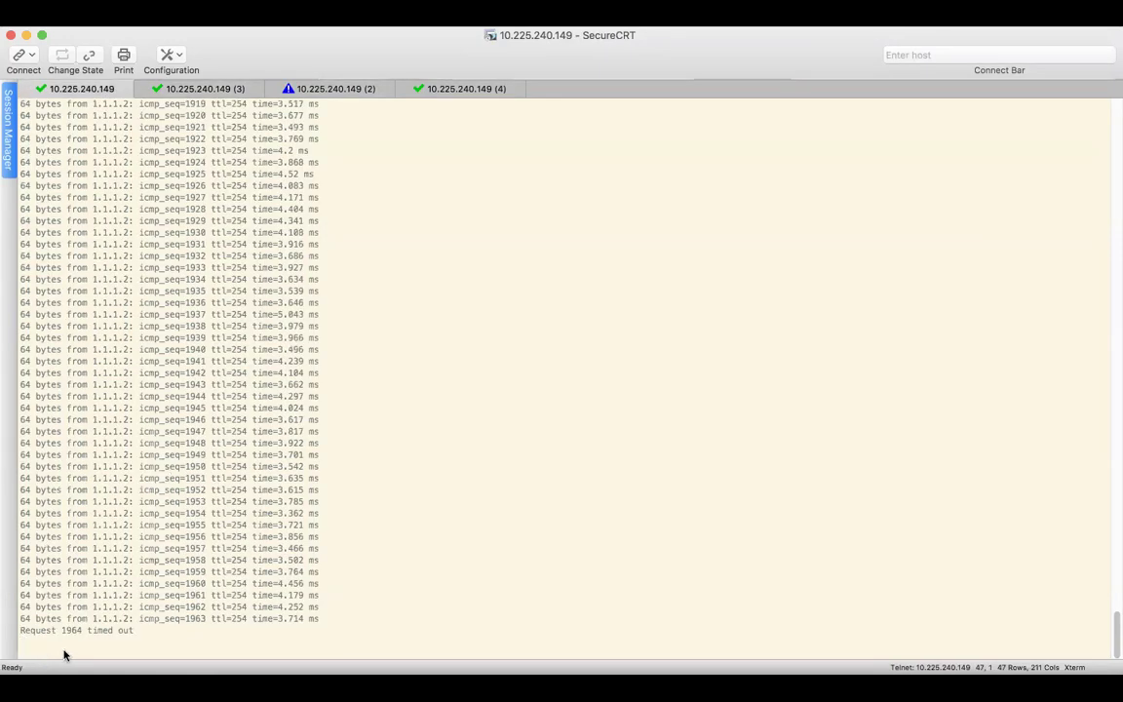
{"action": "left_click", "coordinate": [220, 93]}
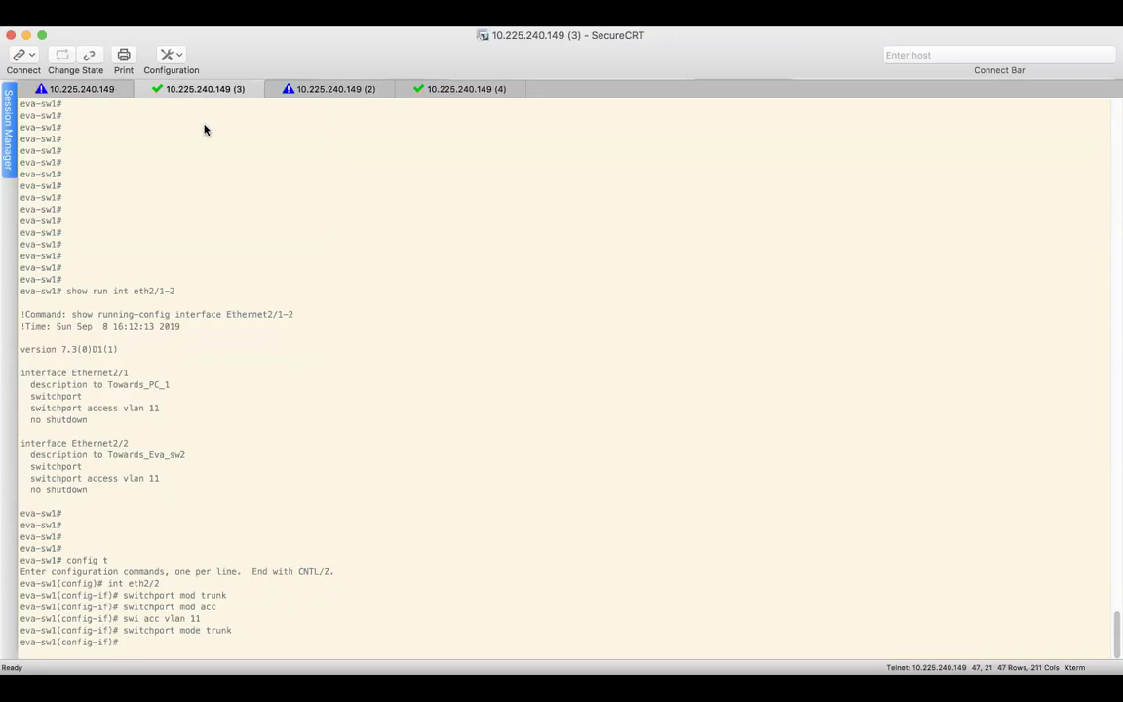
{"action": "left_click", "coordinate": [341, 97]}
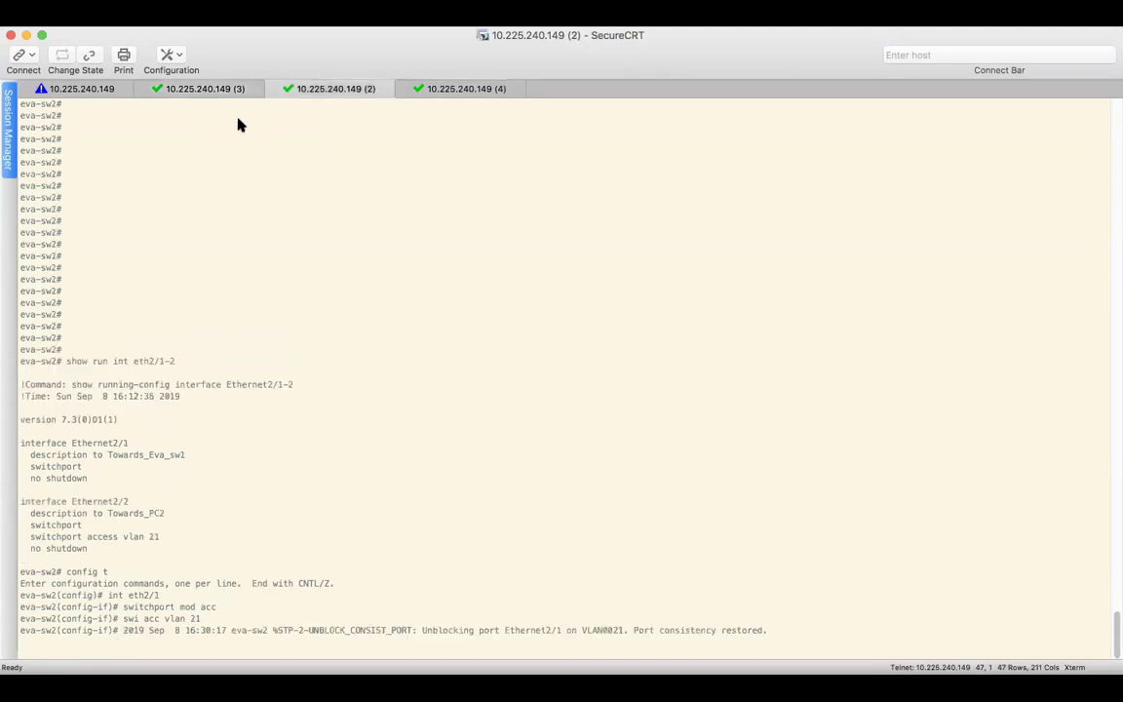
{"action": "key", "text": "Return"}
{"action": "key", "text": "Return"}
Step: Enter 'switchport mode trunk' and 'switchport trunk native vlan 21' on eva-sw2's Ethernet2/1
{"action": "type", "text": "sw"}
{"action": "type", "text": "itchport mo"}
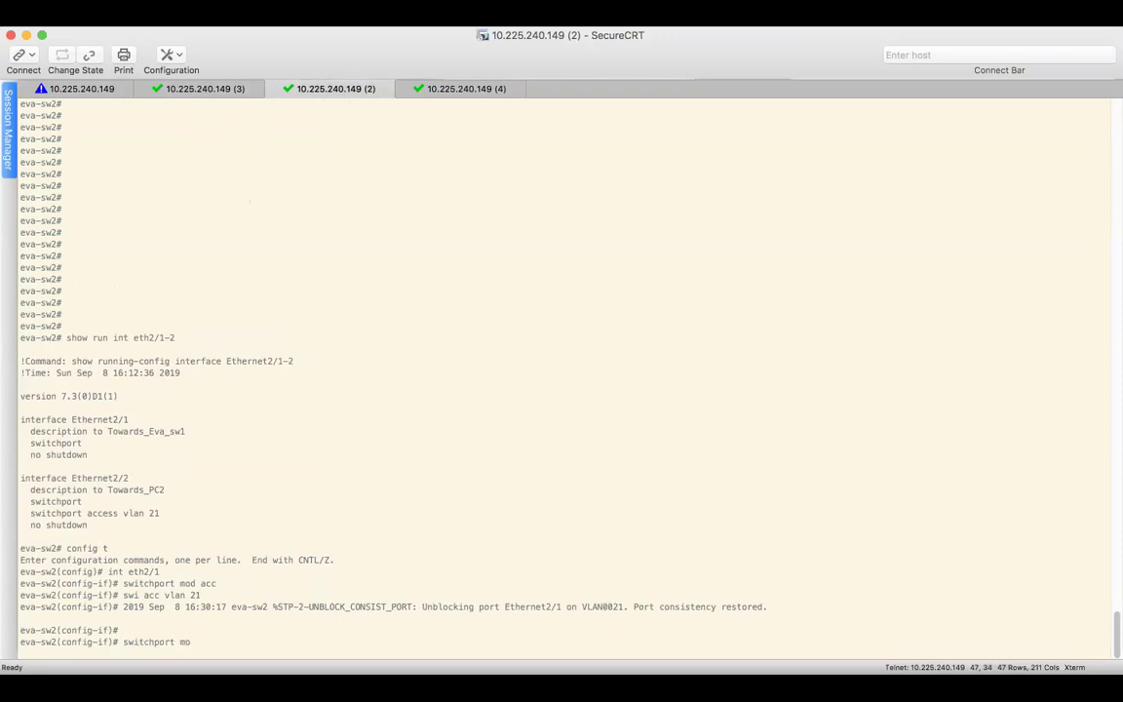
{"action": "type", "text": "de trunk"}
{"action": "key", "text": "Return"}
{"action": "type", "text": "switchport trun"}
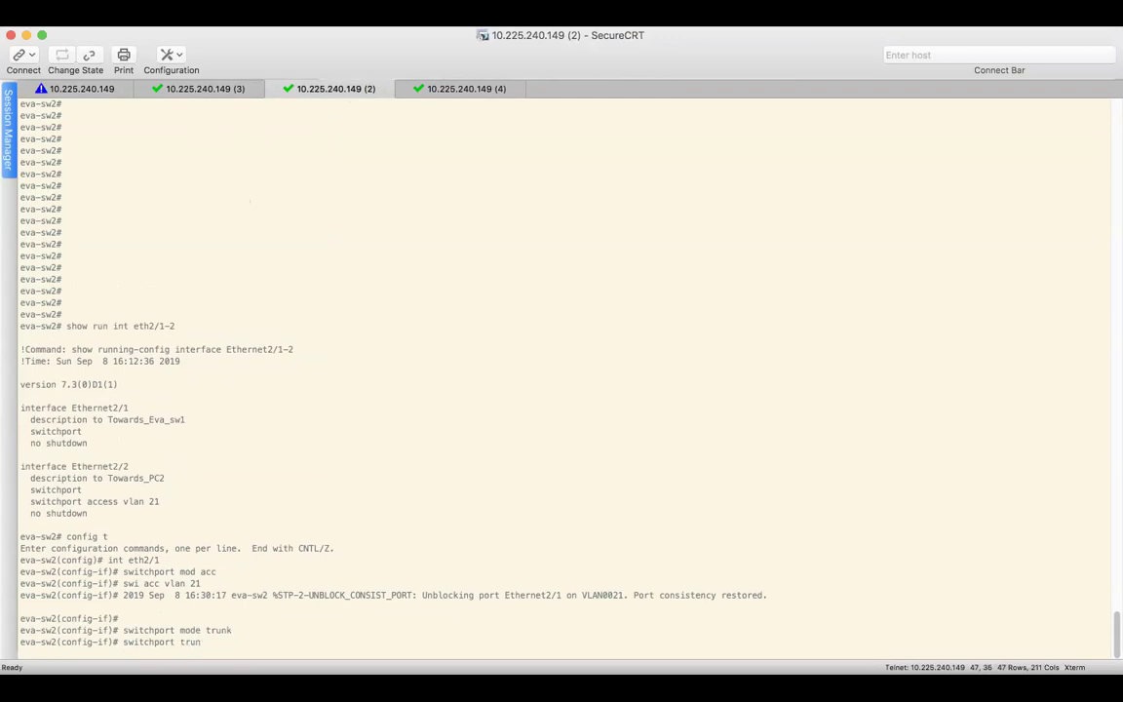
{"action": "type", "text": "k native vlan 21"}
{"action": "key", "text": "Return"}
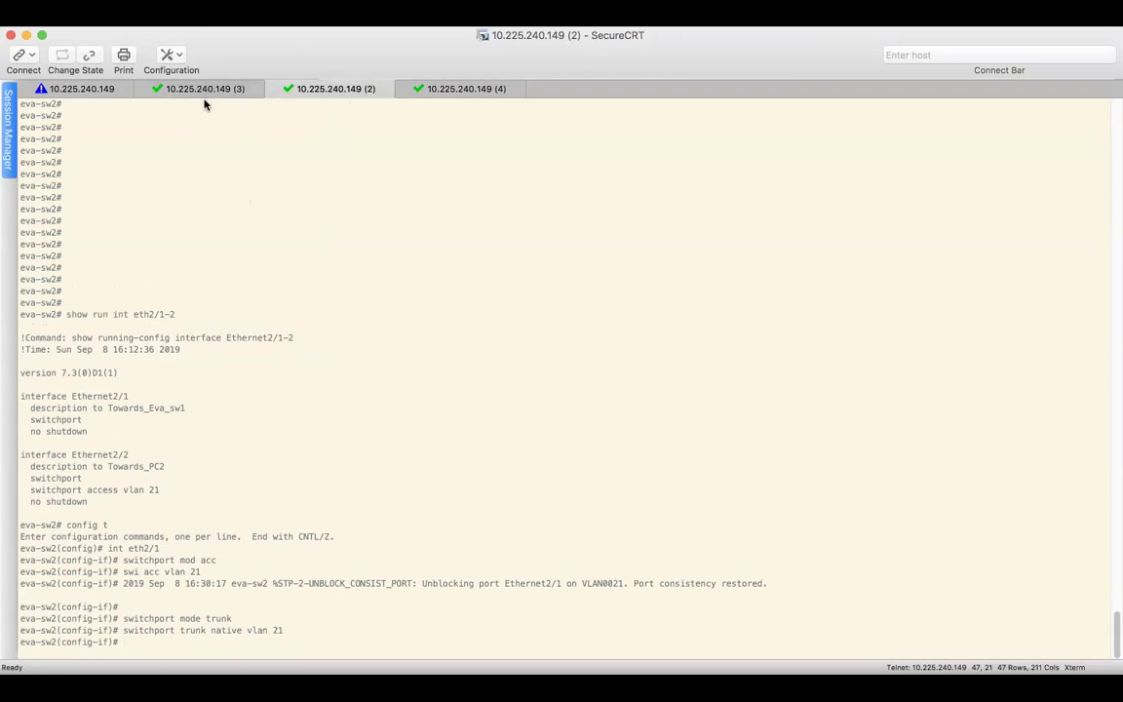
Step: On eva-sw1, set Ethernet2/2's trunk native VLAN to 11
{"action": "left_click", "coordinate": [205, 90]}
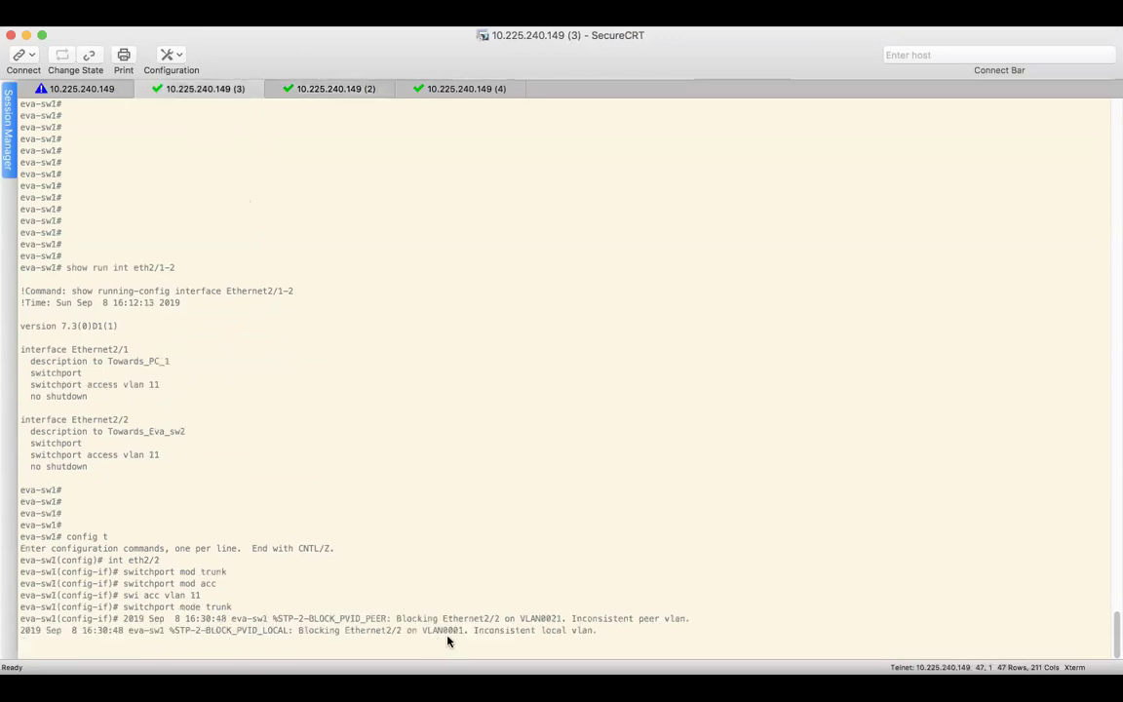
{"action": "type", "text": "sh"}
{"action": "key", "text": "BackSpace"}
{"action": "key", "text": "BackSpace"}
{"action": "type", "text": "switchport "}
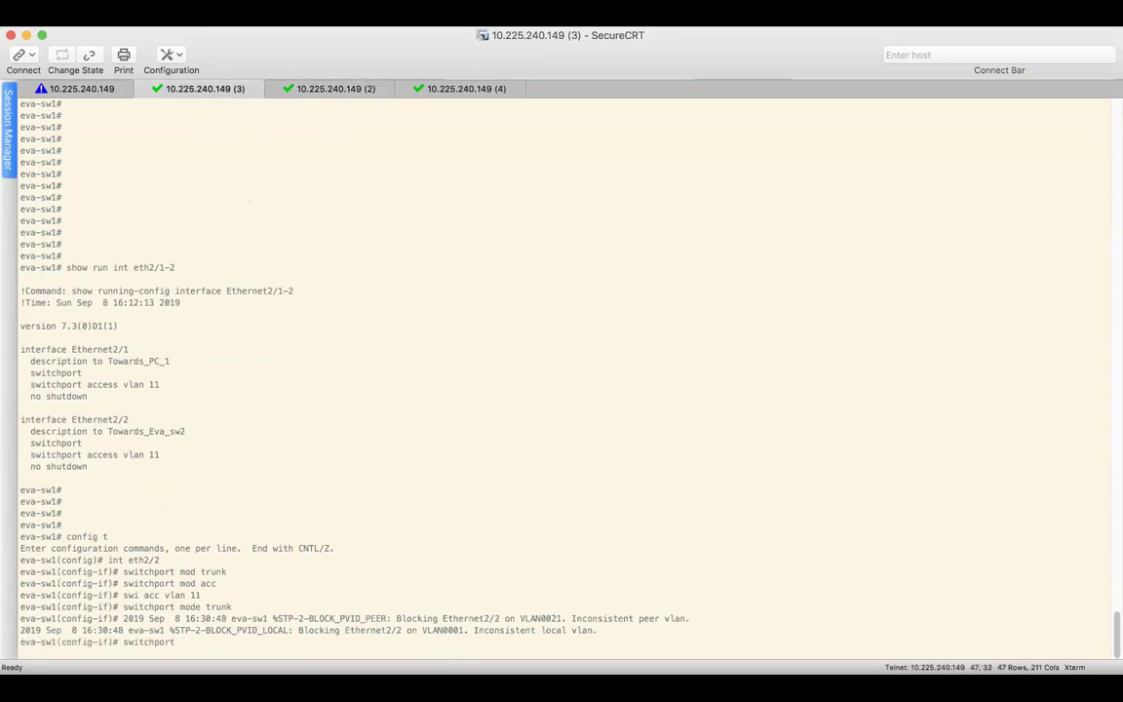
{"action": "type", "text": "m"}
{"action": "key", "text": "BackSpace"}
{"action": "type", "text": "trunk na vlan 11"}
{"action": "key", "text": "Return"}
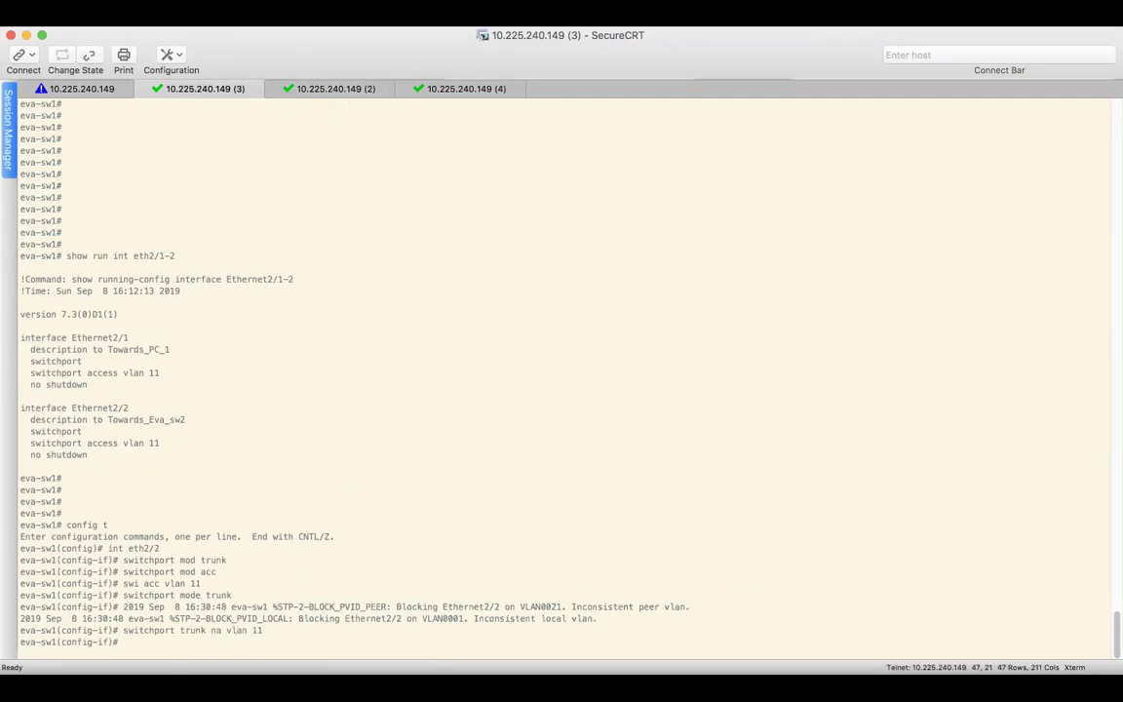
Step: Start a 'show spanning-tree vlan 11' command on eva-sw1
{"action": "type", "text": "show span"}
{"action": "key", "text": "Tab"}
{"action": "type", "text": "vlan 11"}
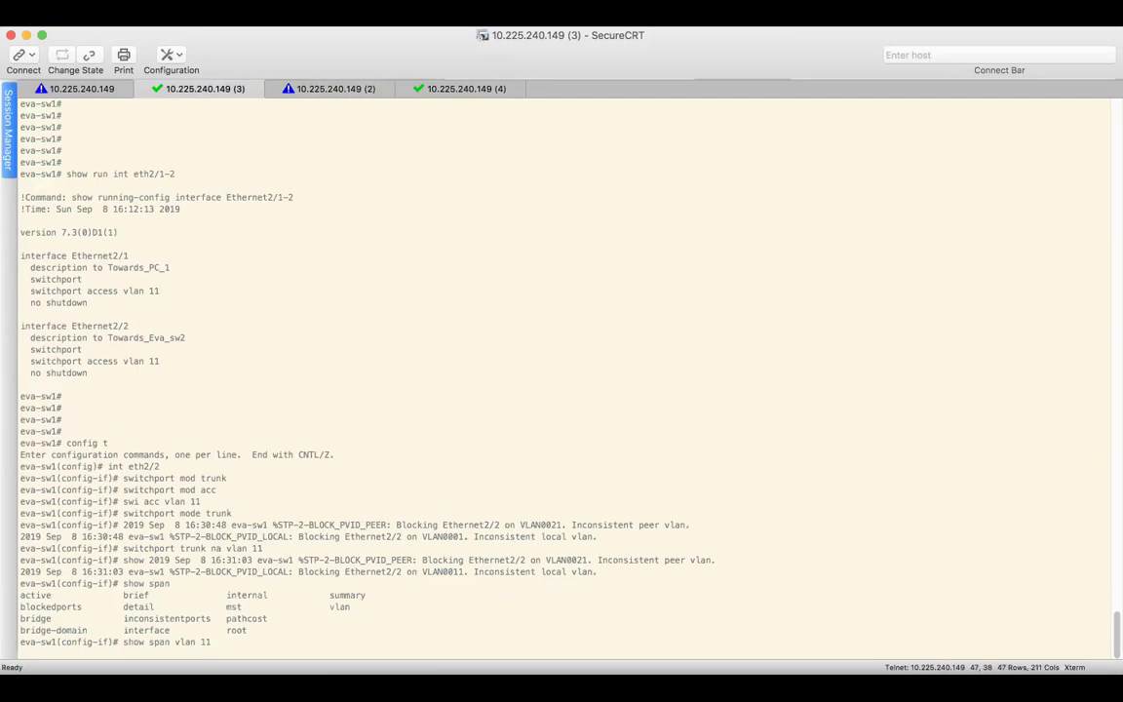
Step: Show eva-sw1's spanning tree for VLANs 11 and 21, revealing Ethernet2/2 as PVID-inconsistent
{"action": "key", "text": "Return"}
{"action": "key", "text": "Up"}
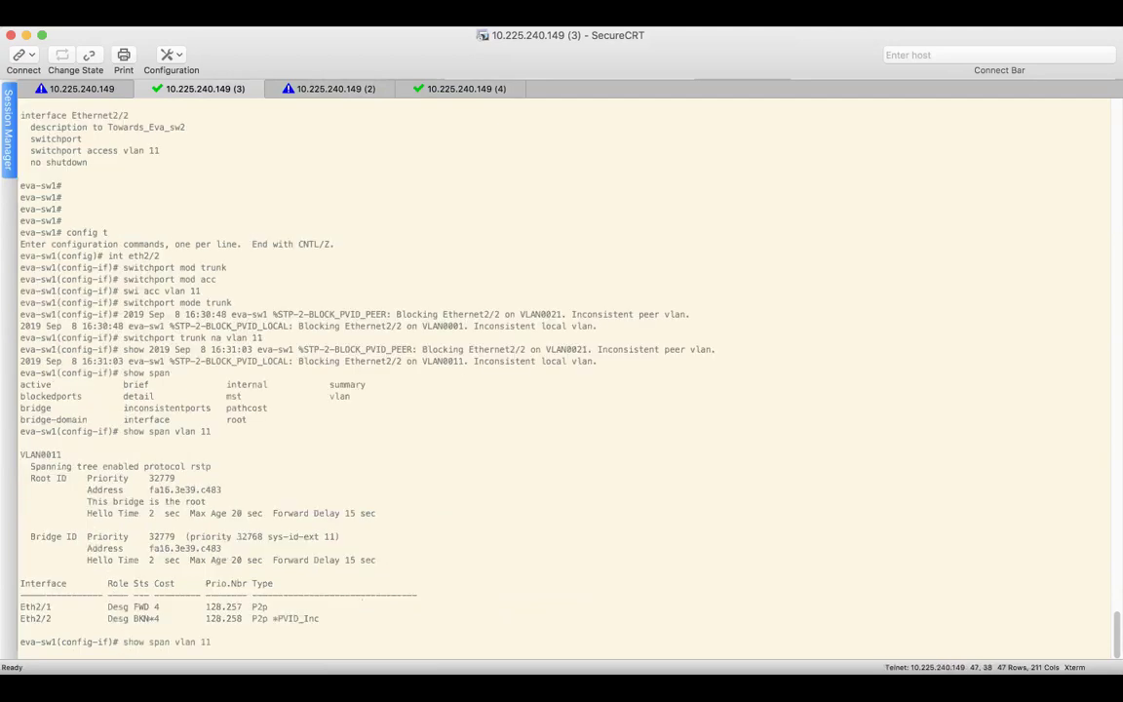
{"action": "key", "text": "BackSpace"}
{"action": "type", "text": "2"}
{"action": "key", "text": "Return"}
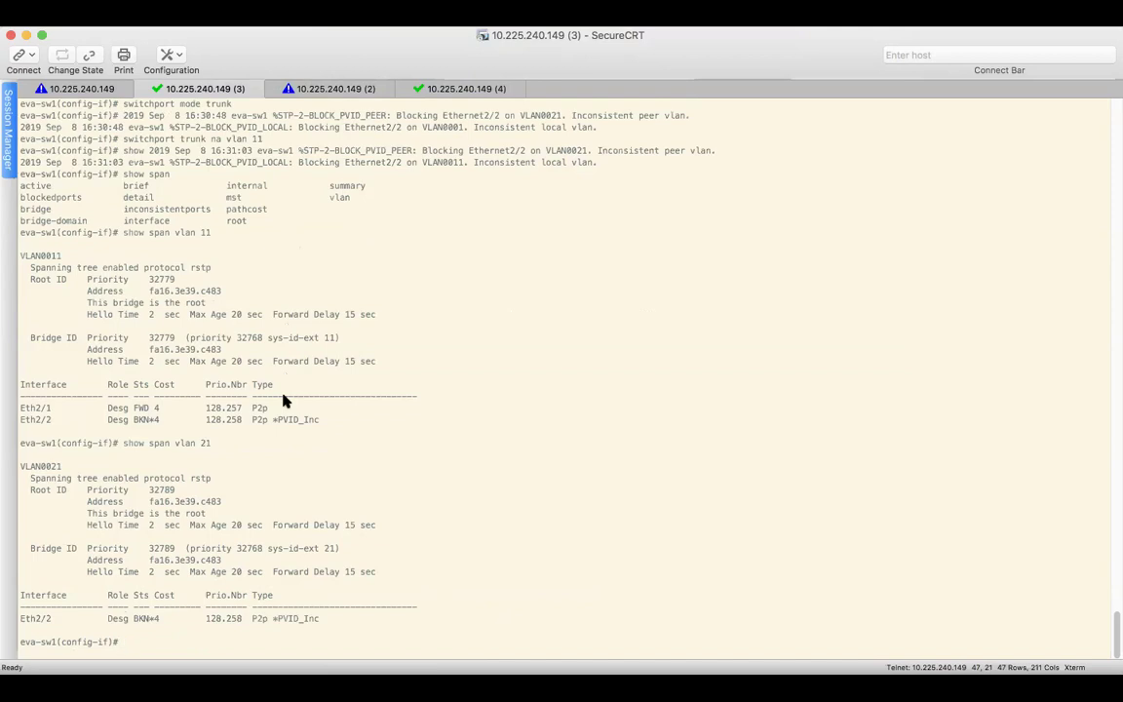
{"action": "type", "text": "int vlan 11"}
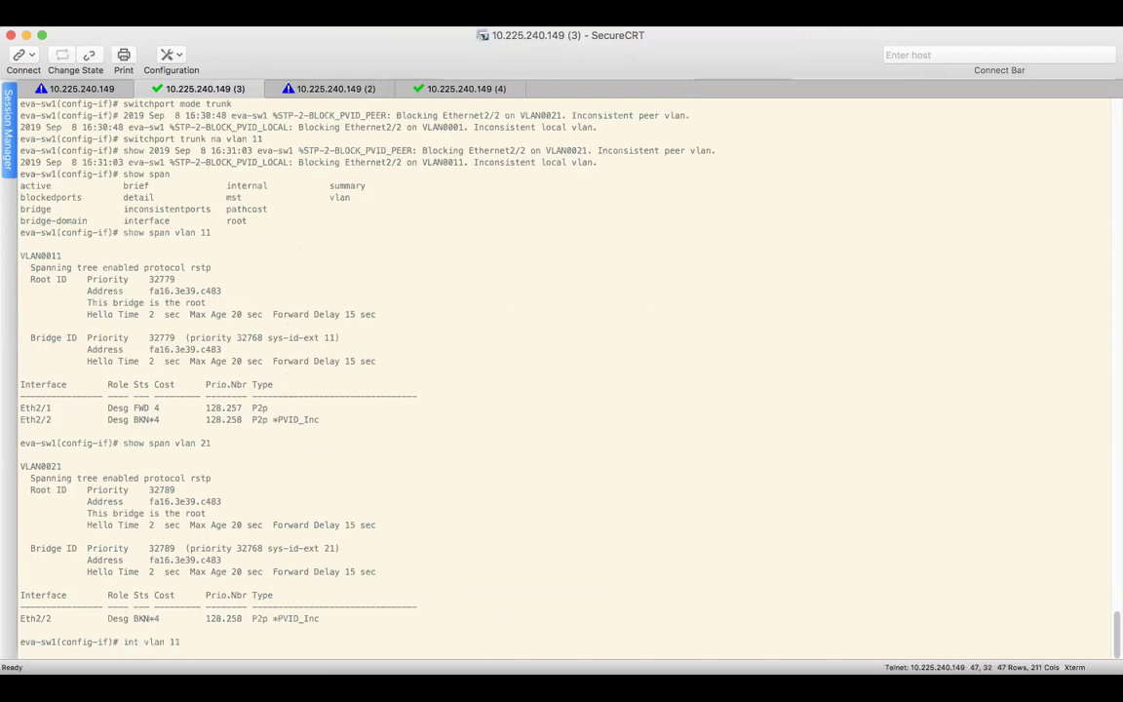
Step: Enter interface vlan 11 and bring it out of shutdown with 'no sh'
{"action": "key", "text": "Return"}
{"action": "type", "text": "no sh"}
{"action": "key", "text": "Return"}
Step: List the details of all interfaces with 'do sh int'
{"action": "type", "text": "do sh int eth1/a"}
{"action": "key", "text": "BackSpace"}
{"action": "key", "text": "BackSpace"}
{"action": "key", "text": "BackSpace"}
{"action": "key", "text": "BackSpace"}
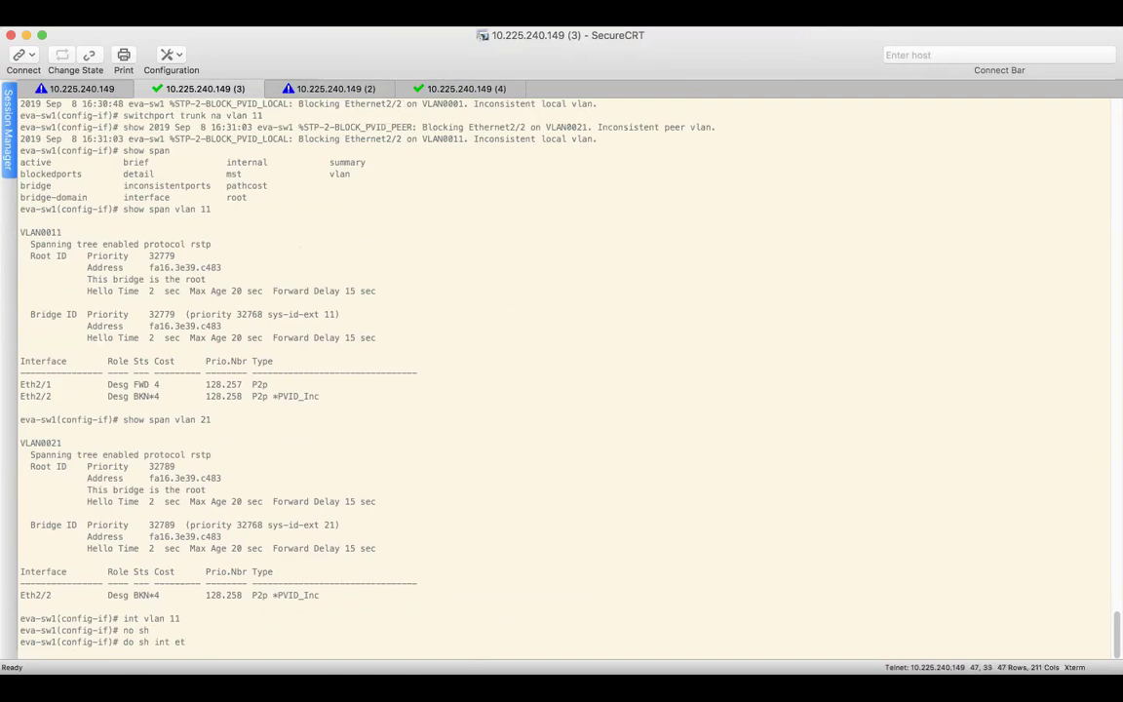
{"action": "key", "text": "BackSpace"}
{"action": "key", "text": "Return"}
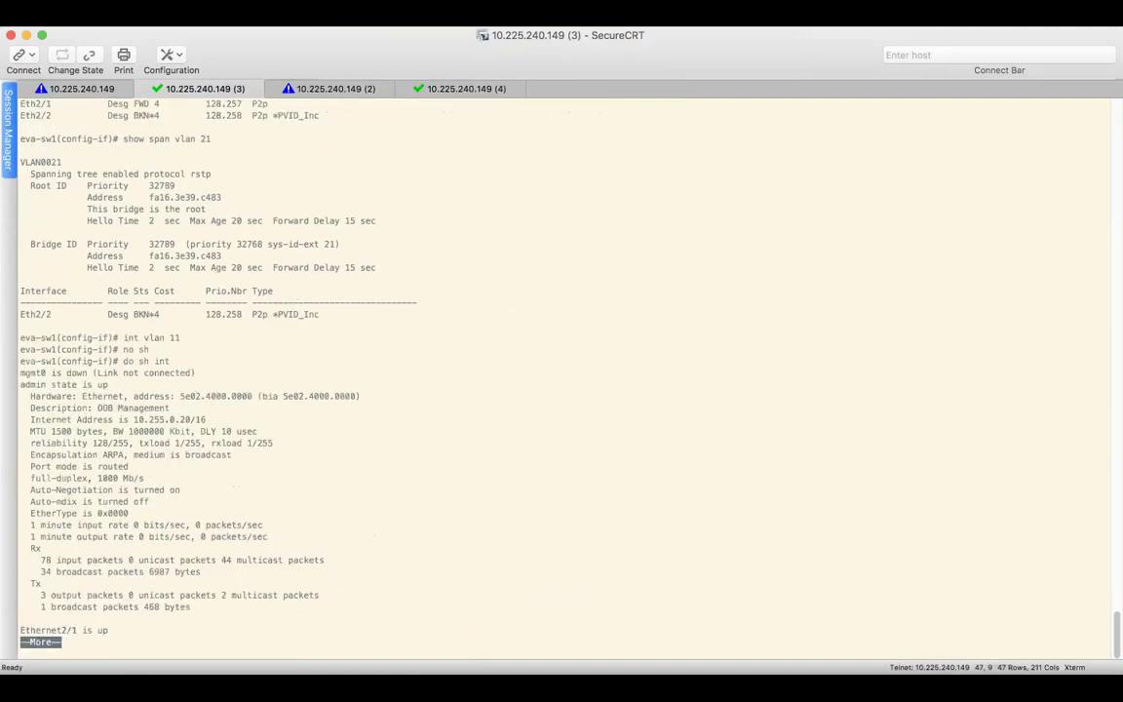
Step: Confirm Vlan11 is up using 'show int vlan 11 | in ig vlan'
{"action": "type", "text": "qshow in"}
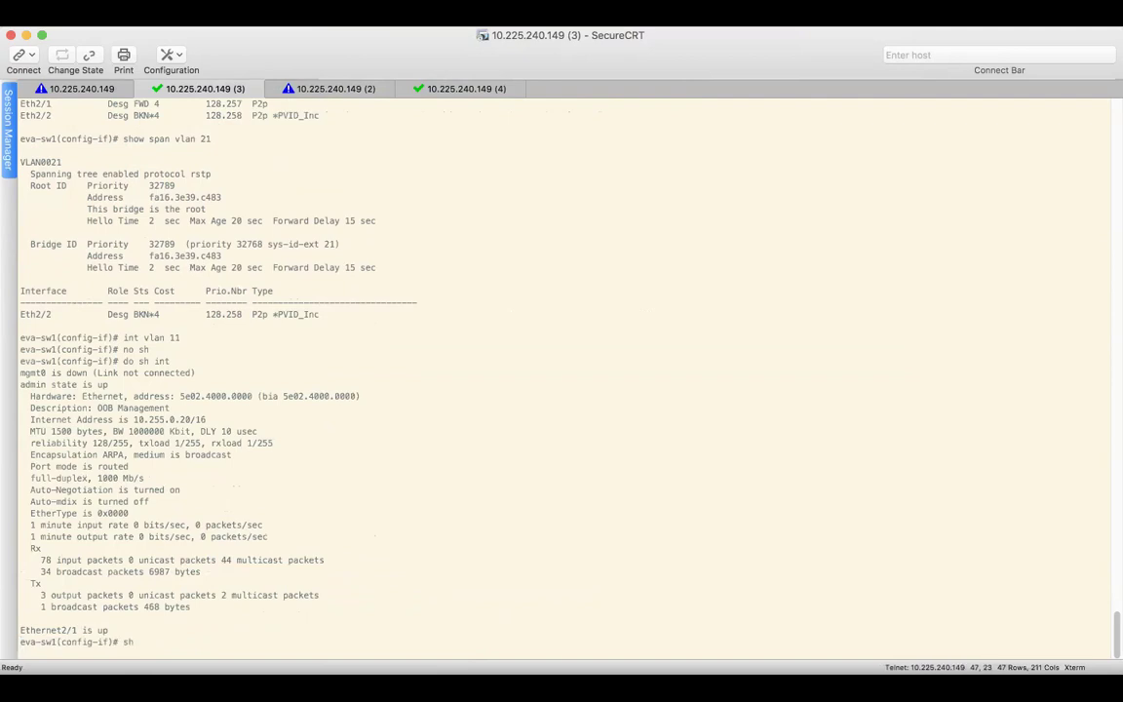
{"action": "type", "text": "t vlan 11 | in vlan"}
{"action": "key", "text": "Return"}
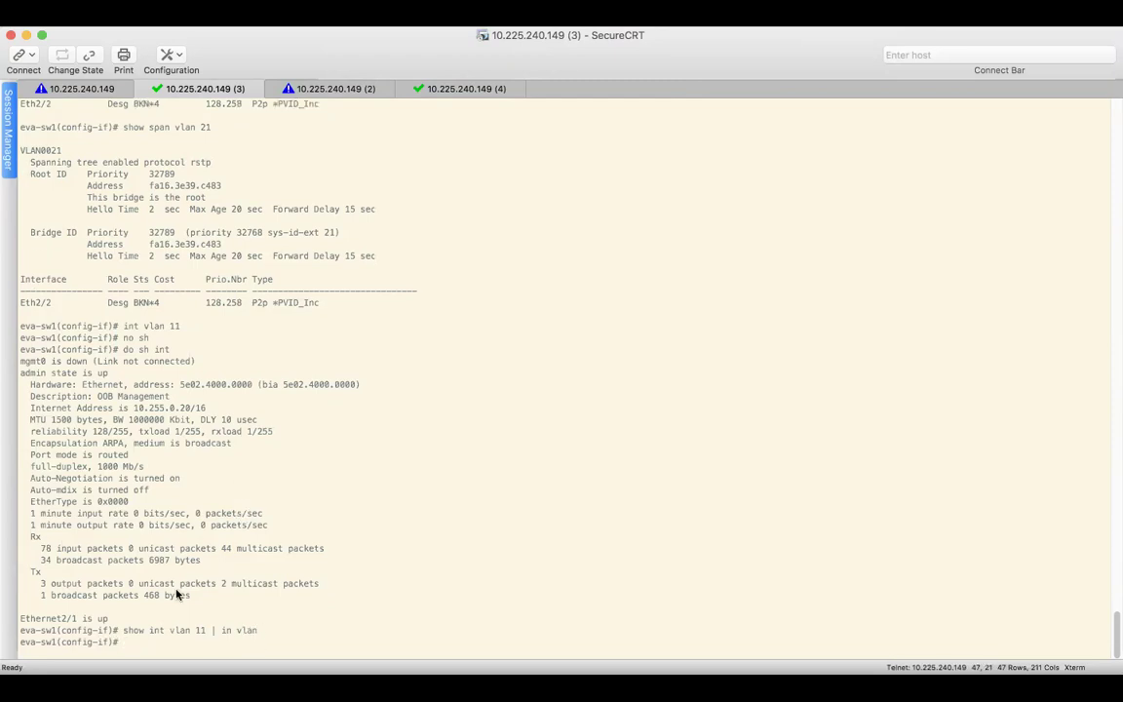
{"action": "key", "text": "Up"}
{"action": "key", "text": "Left"}
{"action": "key", "text": "Left"}
{"action": "key", "text": "Left"}
{"action": "key", "text": "Left"}
{"action": "type", "text": "ig"}
{"action": "key", "text": "Return"}
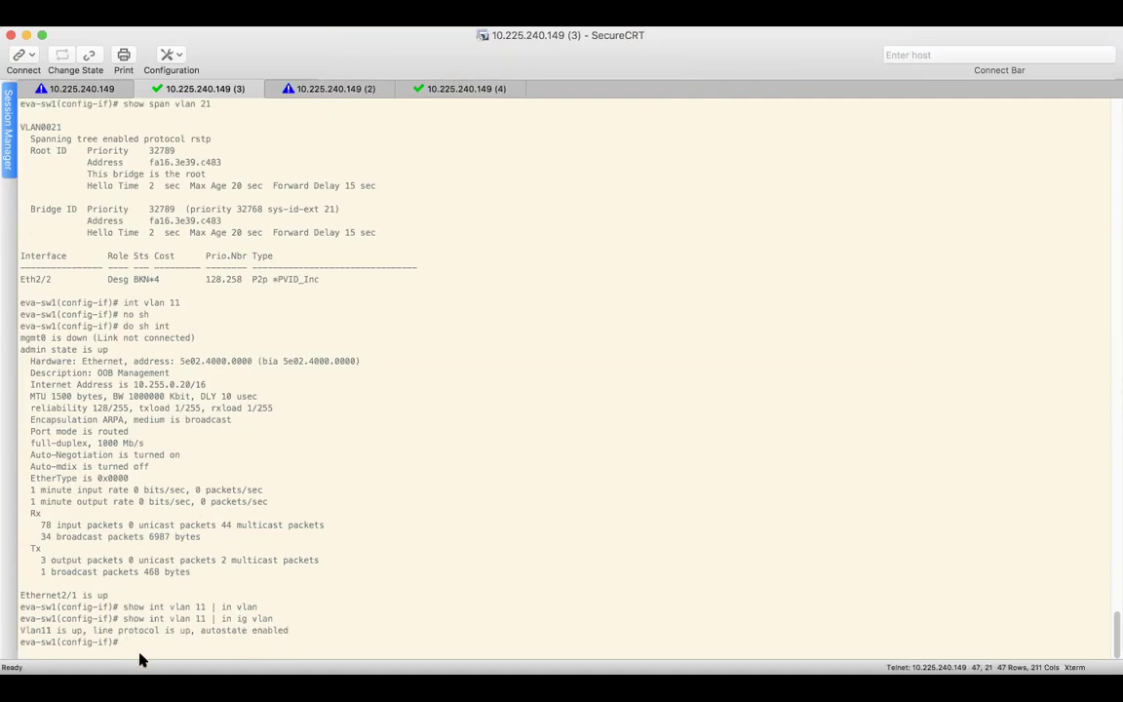
{"action": "type", "text": "int vlan 21"}
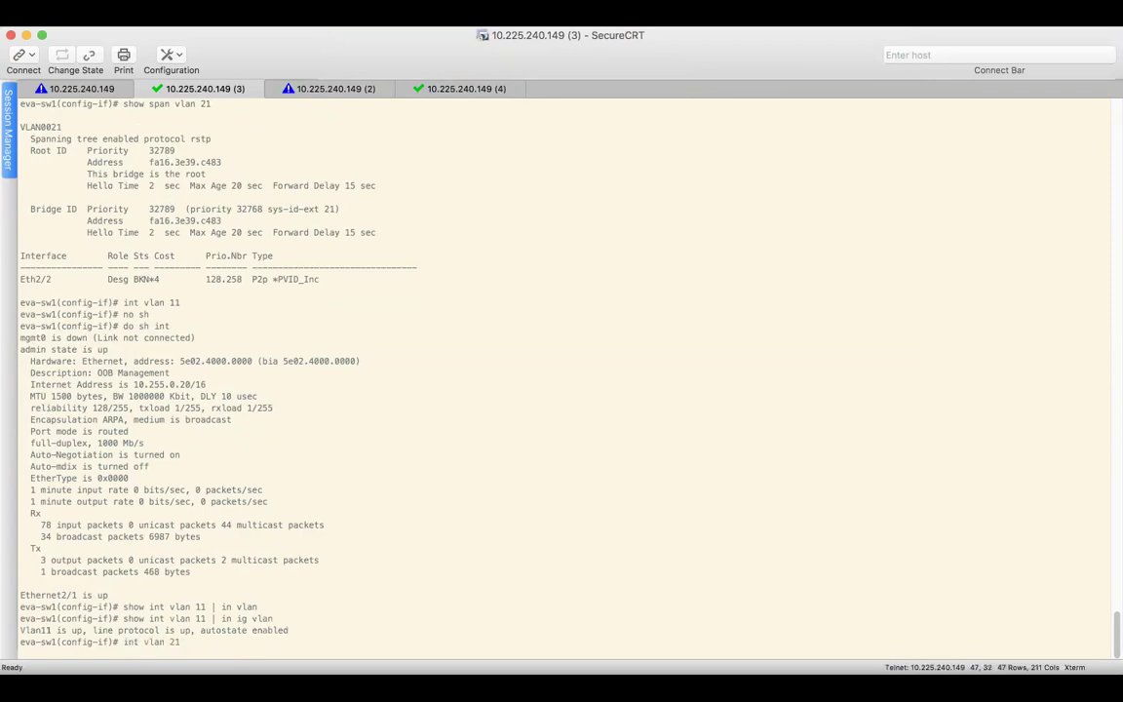
Step: Enter interface vlan 21 and bring it out of shutdown with 'no sh'
{"action": "key", "text": "Return"}
{"action": "type", "text": "no sh"}
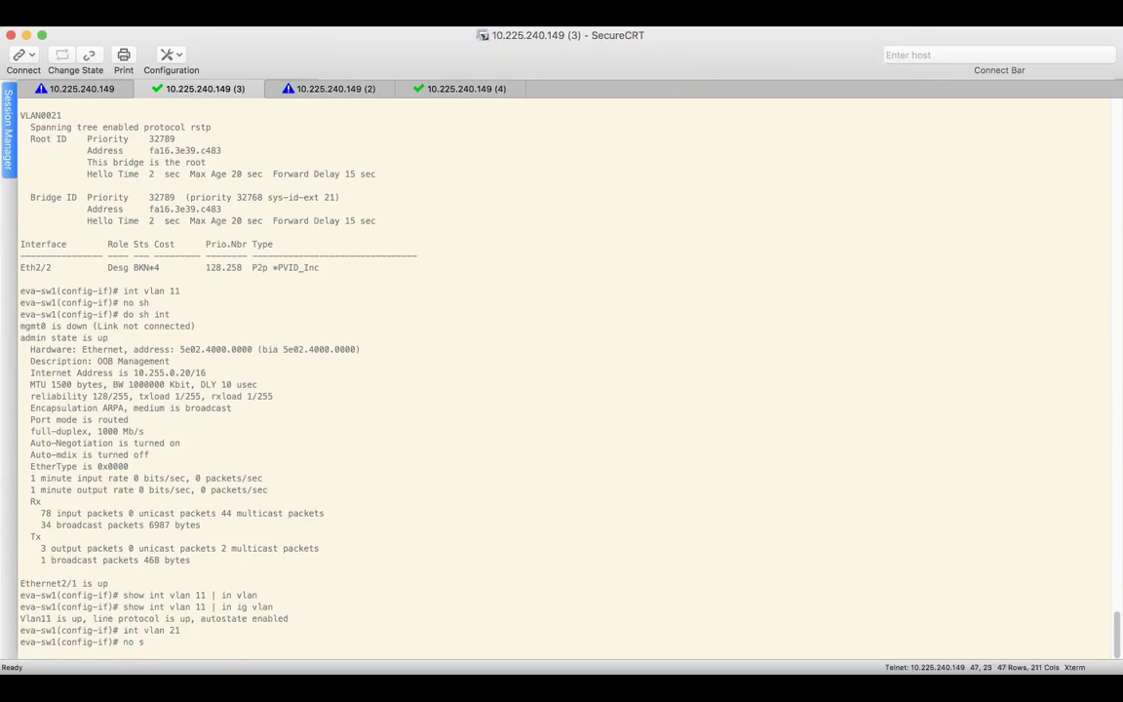
{"action": "key", "text": "Return"}
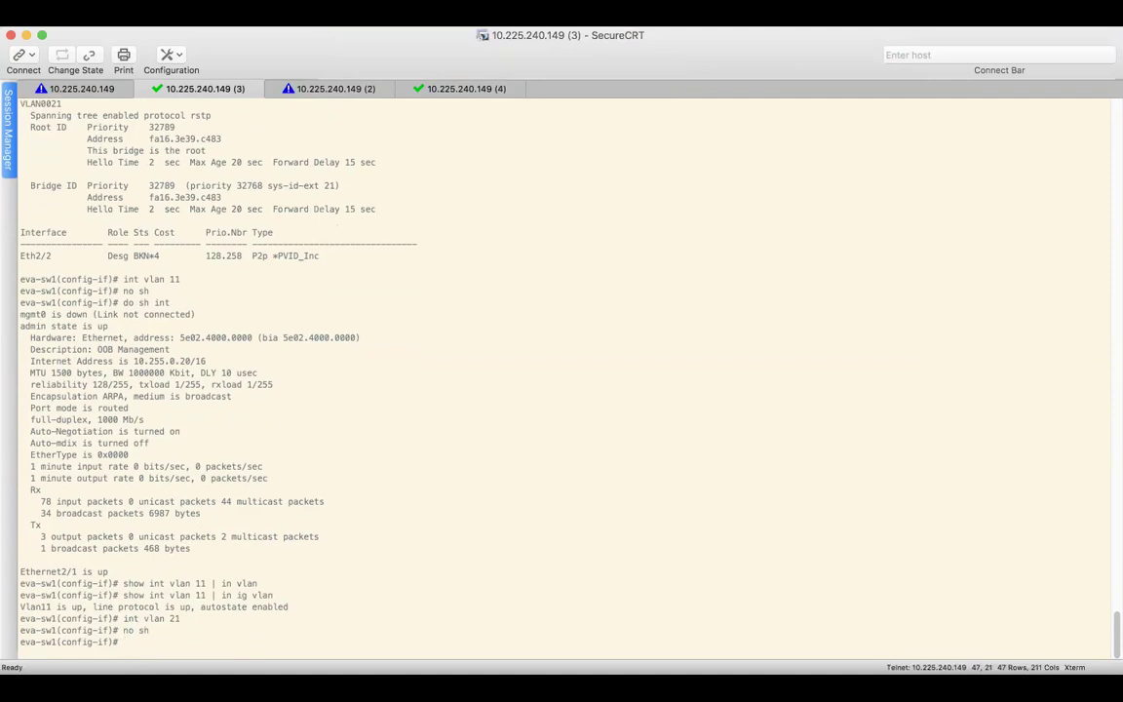
Step: Check Vlan21 status with 'show int vlan 21 | in ig vlan', which reports it down
{"action": "key", "text": "Up"}
{"action": "key", "text": "Up"}
{"action": "key", "text": "Up"}
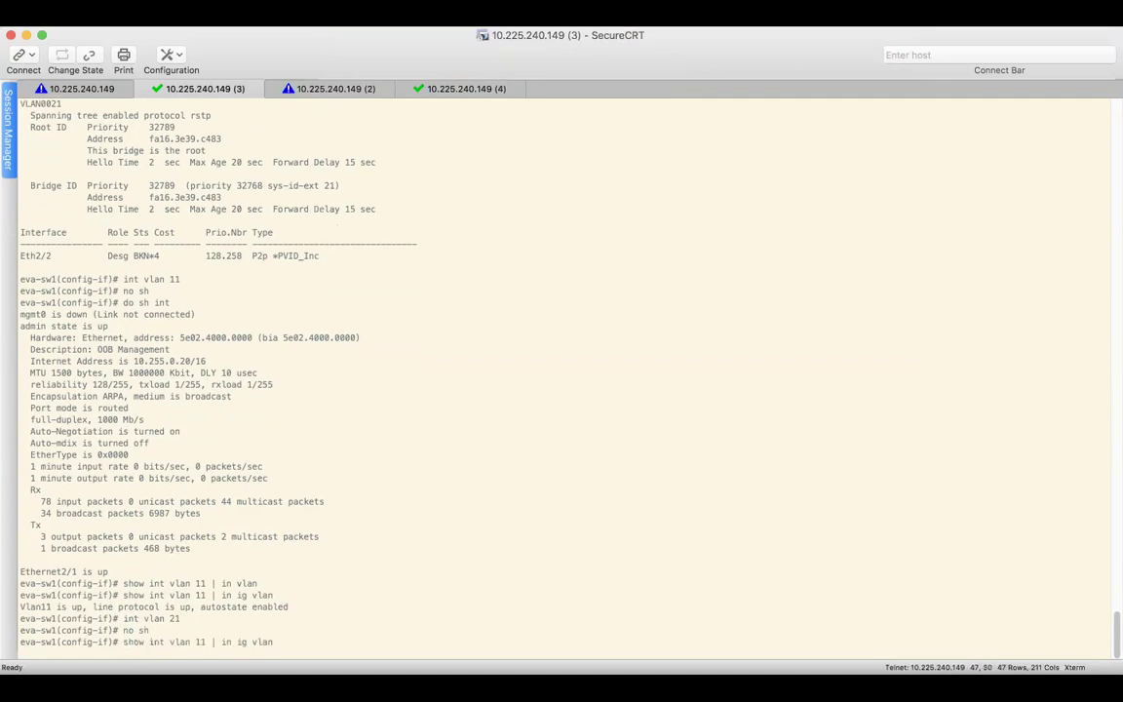
{"action": "key", "text": "Left"}
{"action": "key", "text": "Left"}
{"action": "key", "text": "Left"}
{"action": "key", "text": "Left"}
{"action": "key", "text": "Left"}
{"action": "key", "text": "Left"}
{"action": "key", "text": "Left"}
{"action": "key", "text": "Left"}
{"action": "key", "text": "Left"}
{"action": "key", "text": "Left"}
{"action": "key", "text": "Left"}
{"action": "key", "text": "Left"}
{"action": "key", "text": "BackSpace"}
{"action": "type", "text": "2"}
{"action": "key", "text": "Return"}
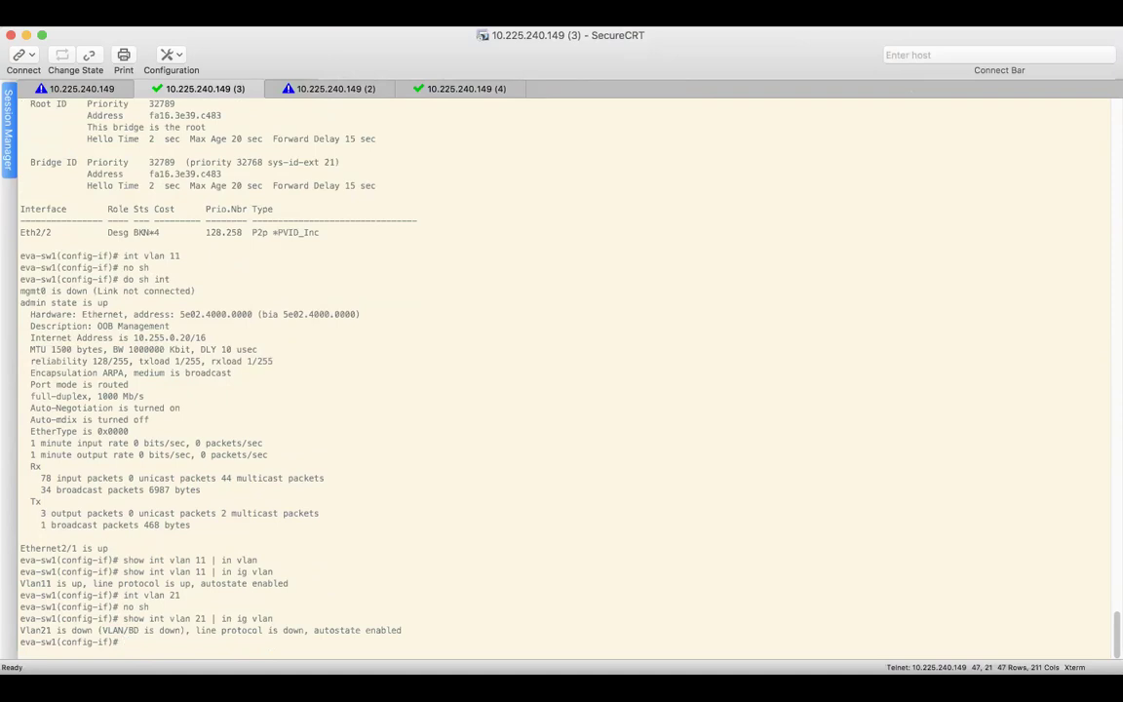
{"action": "type", "text": "show vlan id 2"}
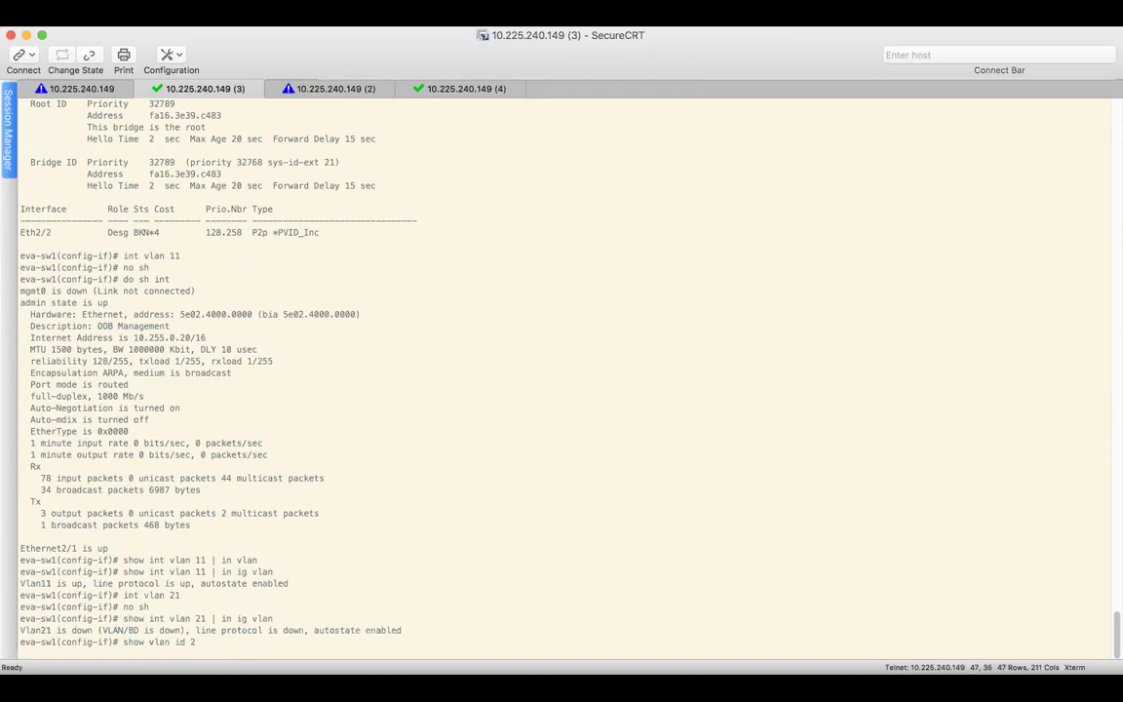
{"action": "type", "text": "1"}
Step: Show VLAN 21 details and the Ethernet2/2 port status, a connected trunk
{"action": "key", "text": "Return"}
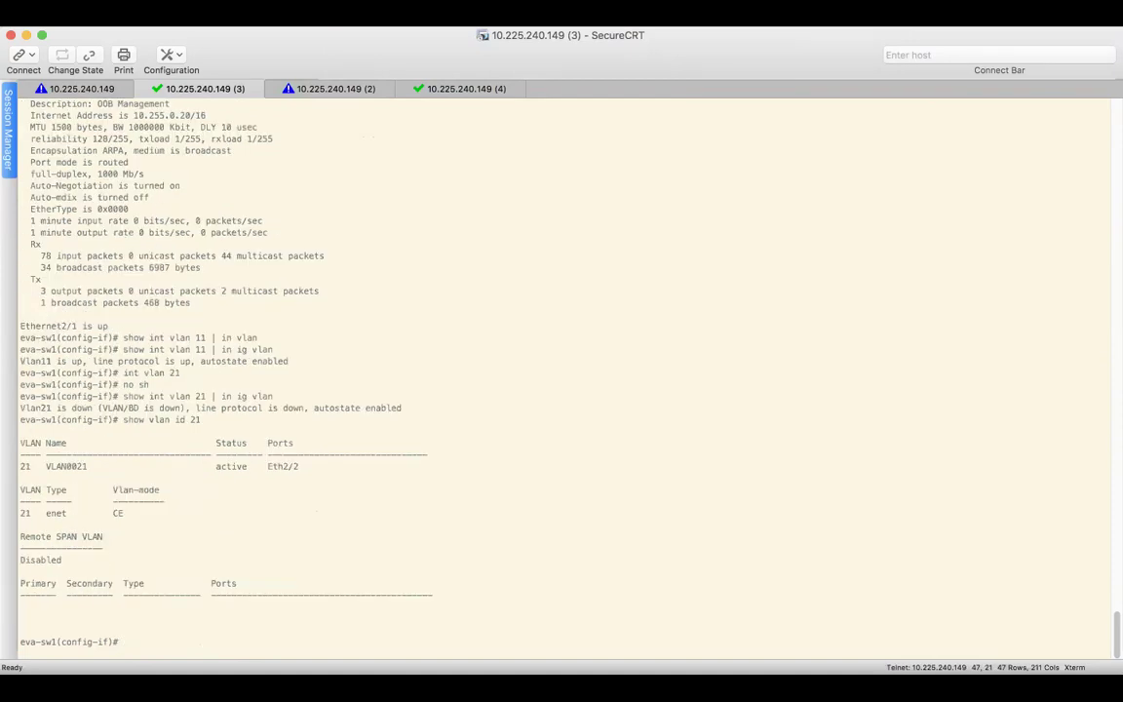
{"action": "type", "text": "show int eth2/2"}
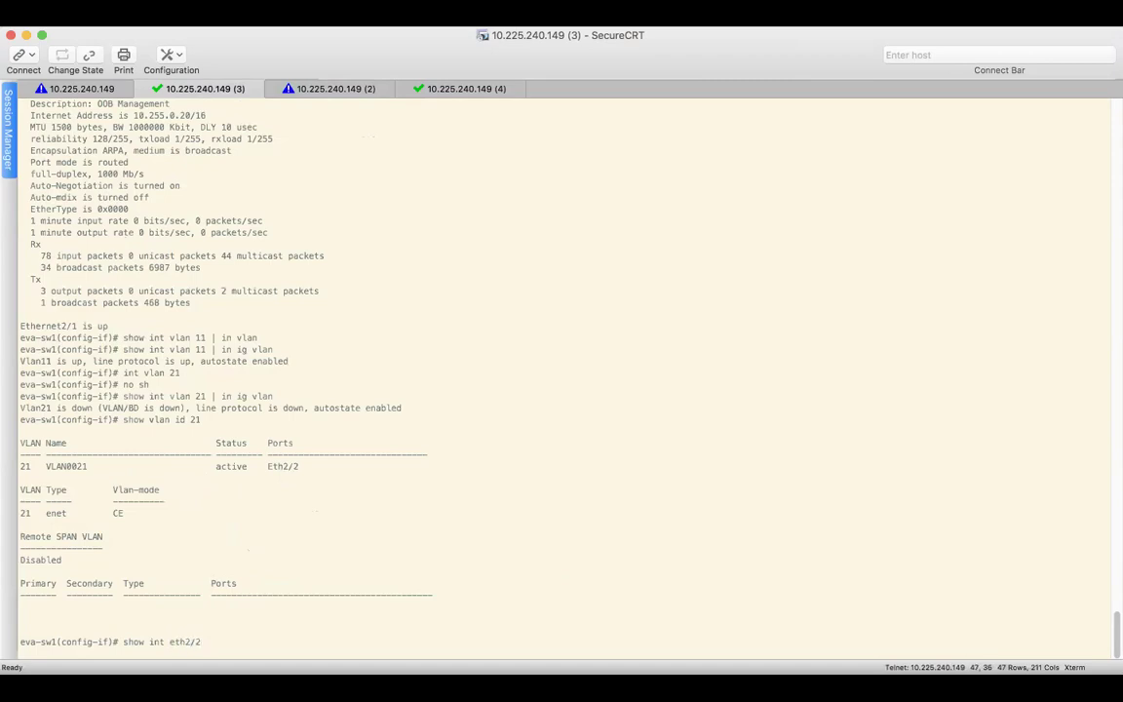
{"action": "type", "text": " status"}
{"action": "key", "text": "Return"}
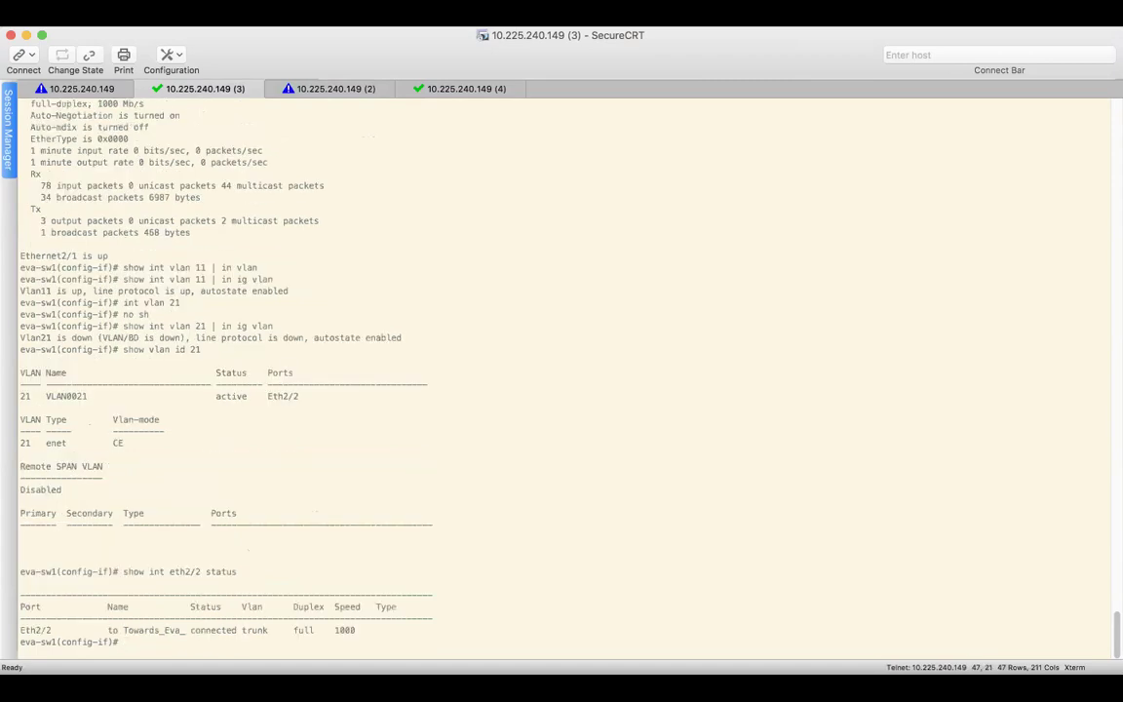
Step: Show spanning-tree for VLAN 21, revealing Eth2/2 blocked as PVID-inconsistent
{"action": "type", "text": "show span"}
{"action": "key", "text": "Tab"}
{"action": "type", "text": "vlan 21"}
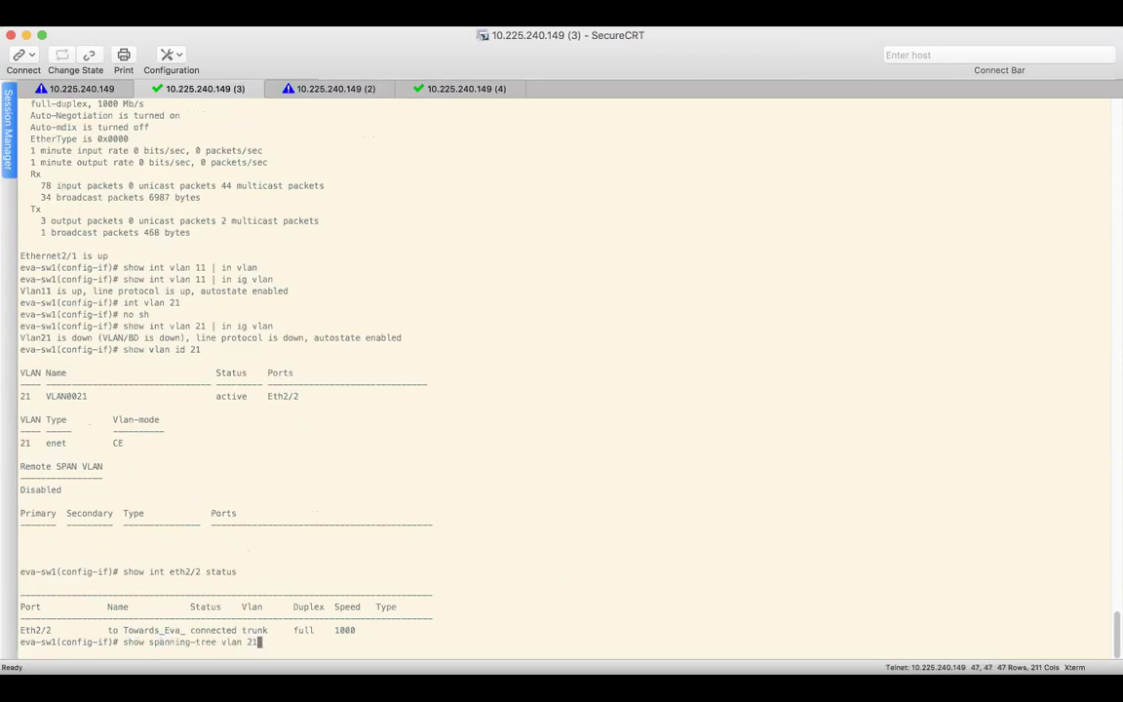
{"action": "key", "text": "Return"}
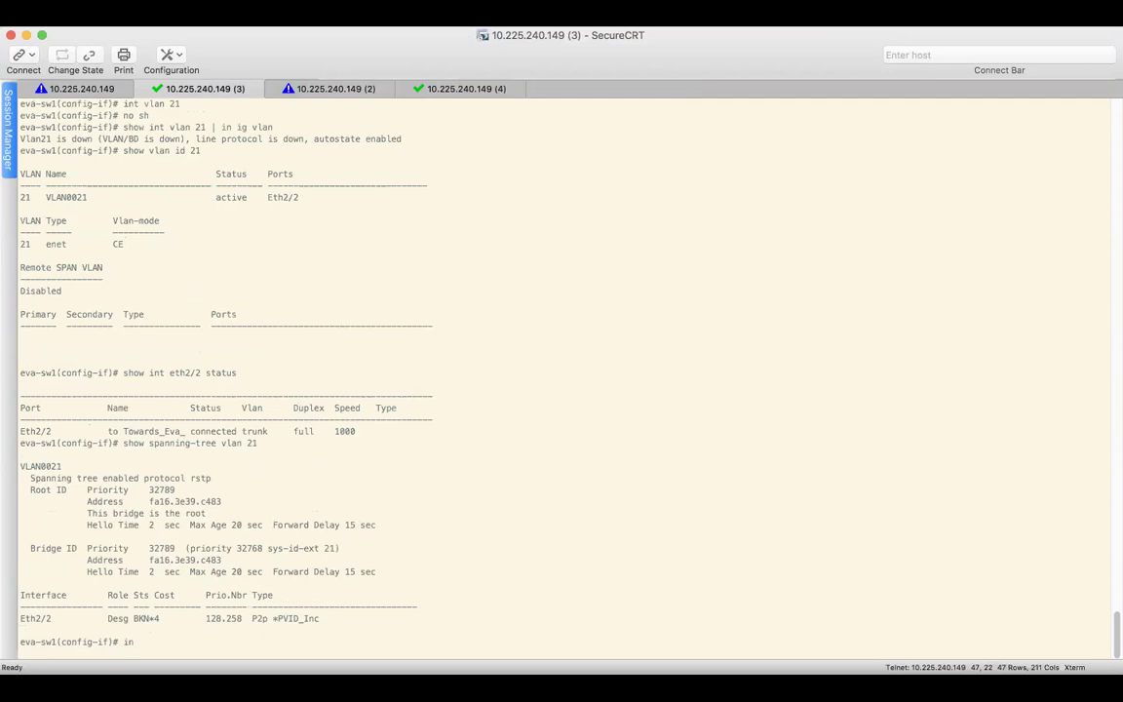
Step: Apply 'no autostate' on Vlan21 and rerun 'show int vlan 21 | in ig vlan' to check it
{"action": "type", "text": "no "}
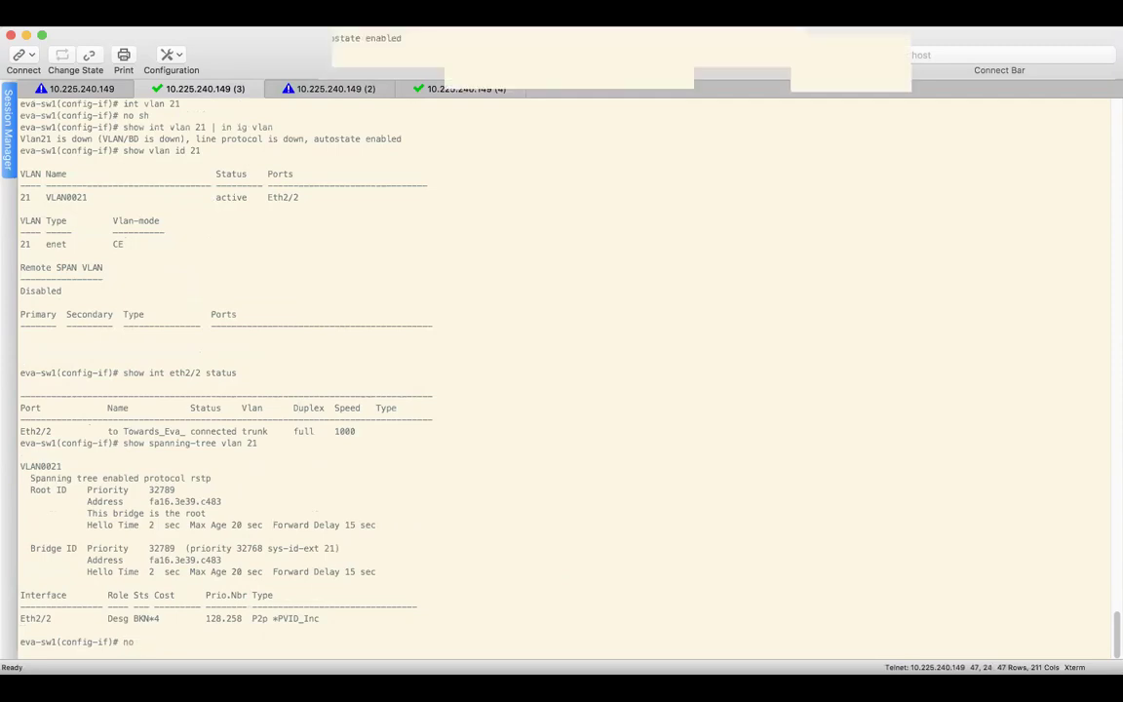
{"action": "type", "text": "autostate"}
{"action": "key", "text": "Return"}
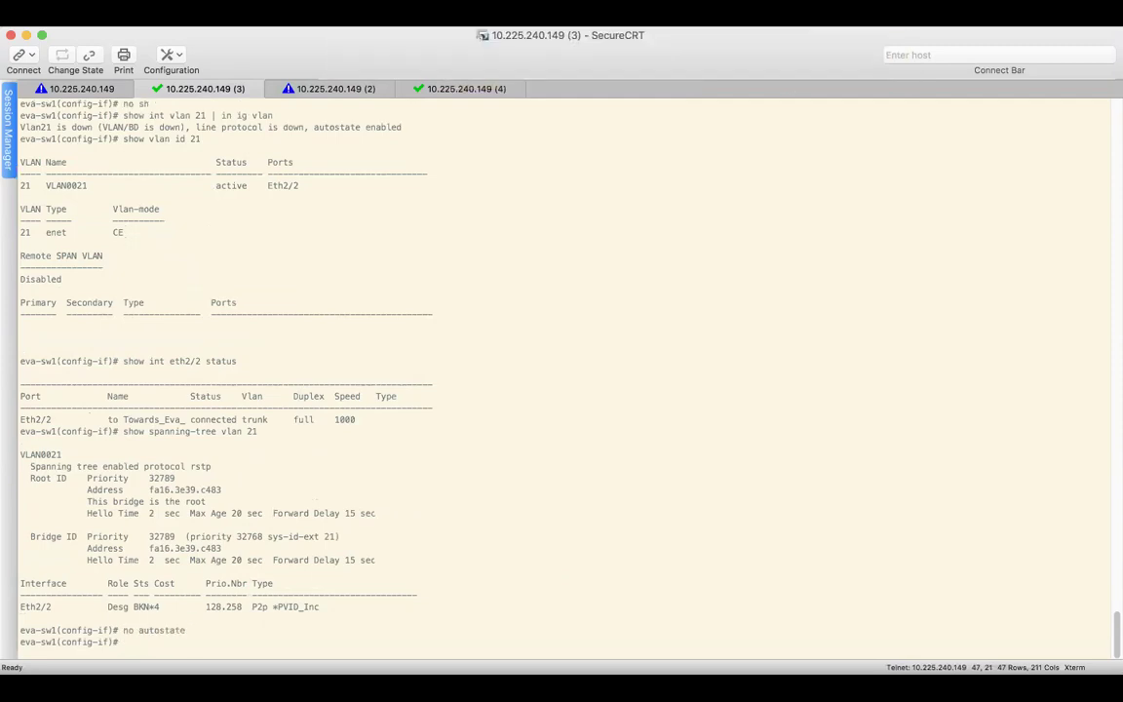
{"action": "key", "text": "Up"}
{"action": "key", "text": "Up"}
{"action": "key", "text": "Up"}
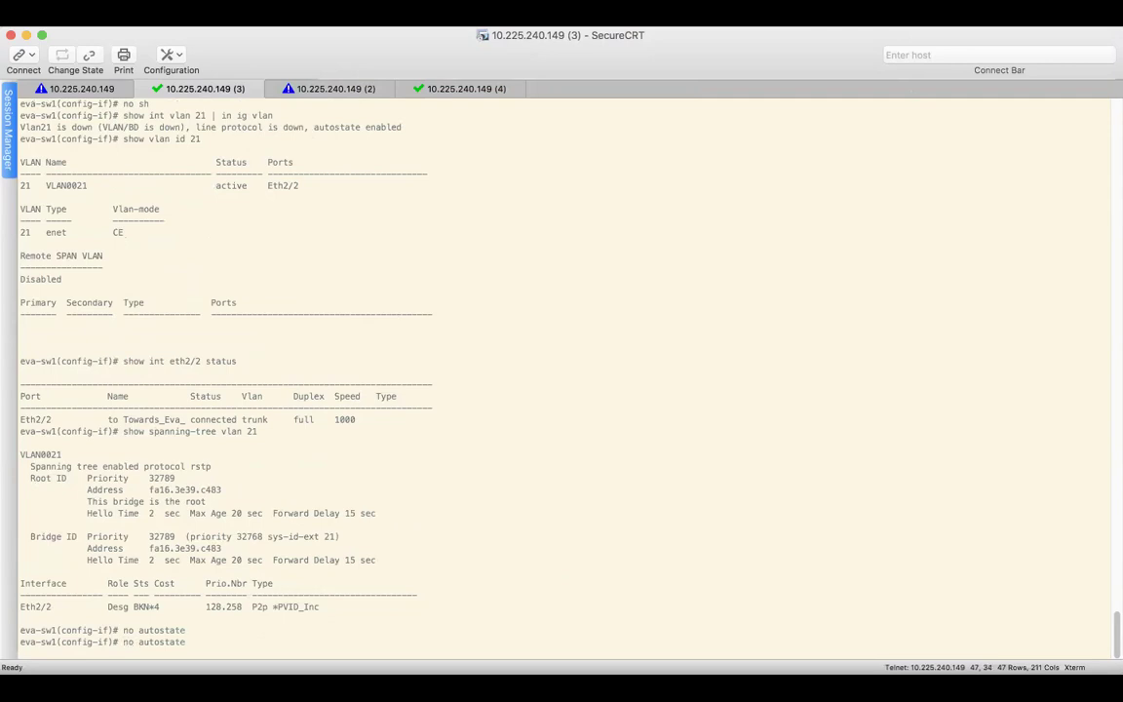
{"action": "key", "text": "Up"}
{"action": "key", "text": "Up"}
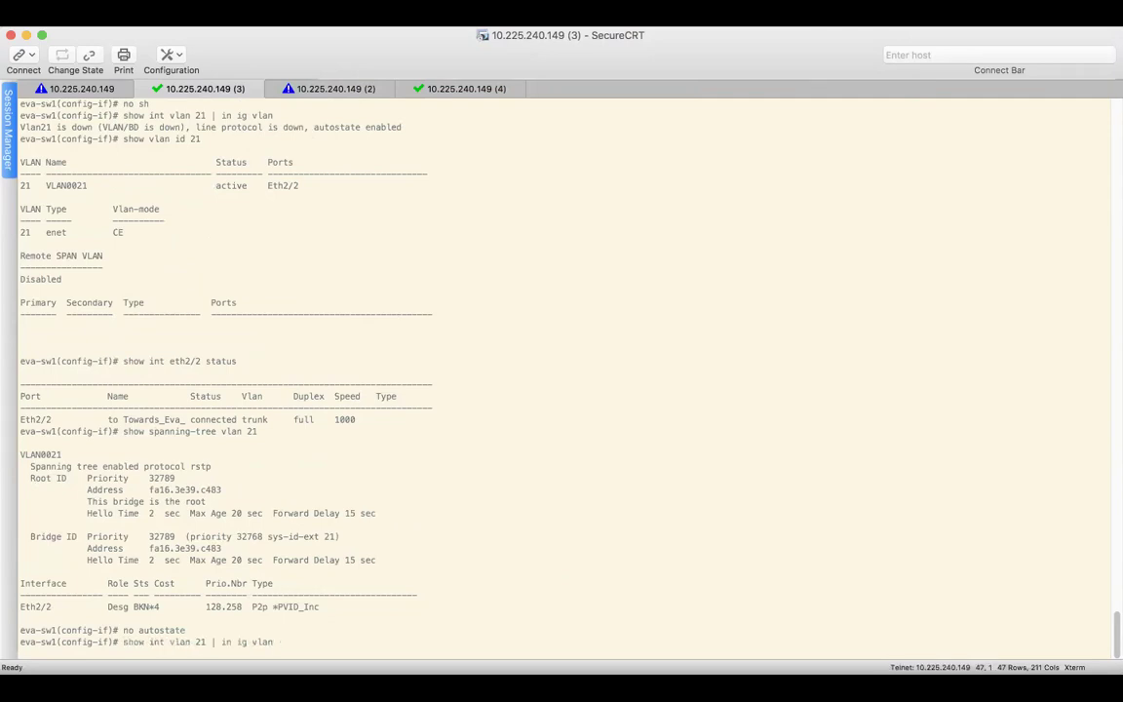
{"action": "key", "text": "Return"}
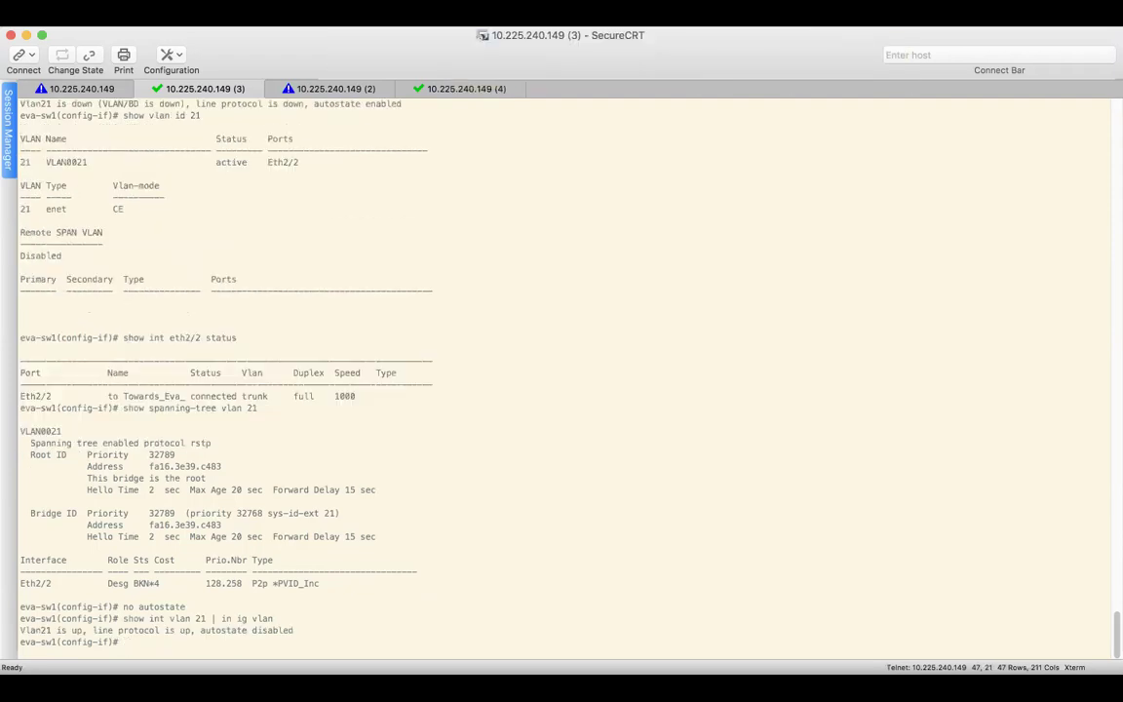